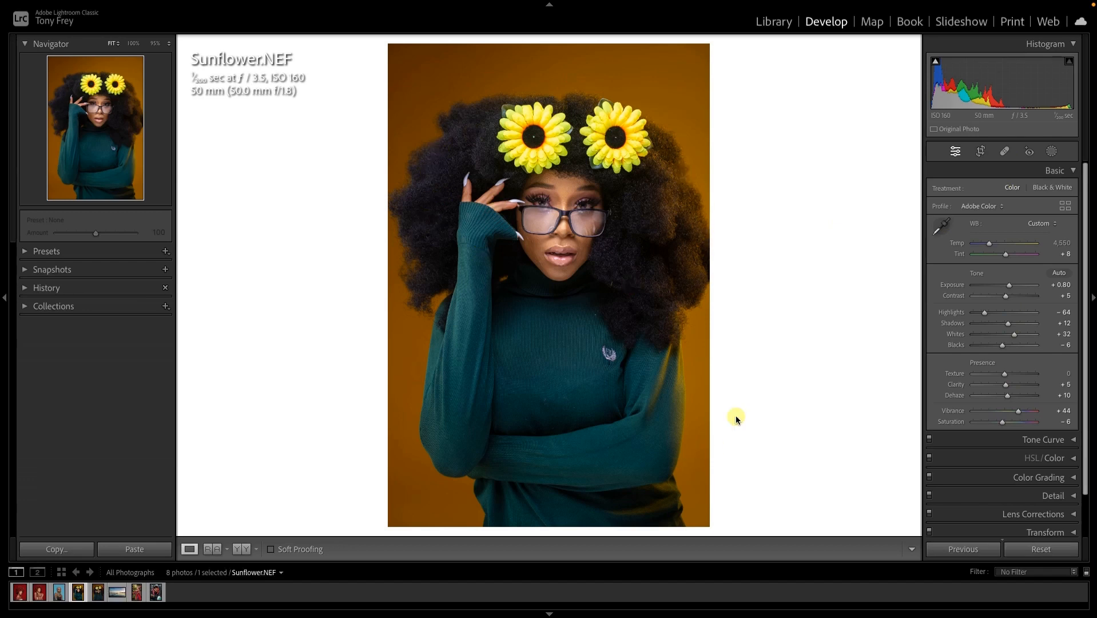
Collapse the Basic adjustments and open the Calibration settings for the sunflower portrait
click(1074, 171)
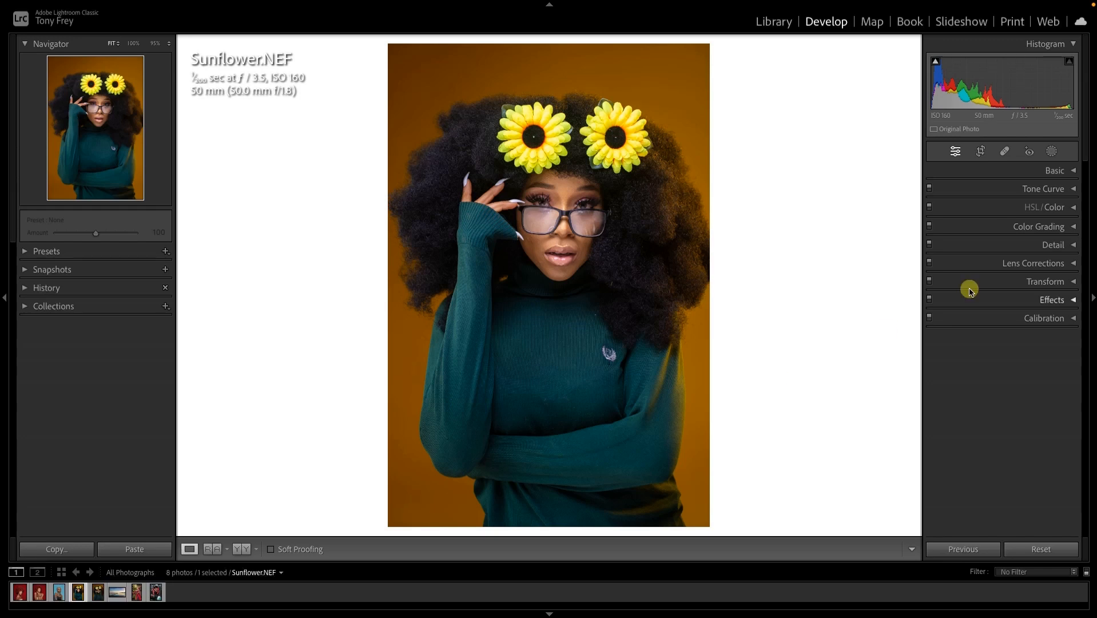
click(1051, 170)
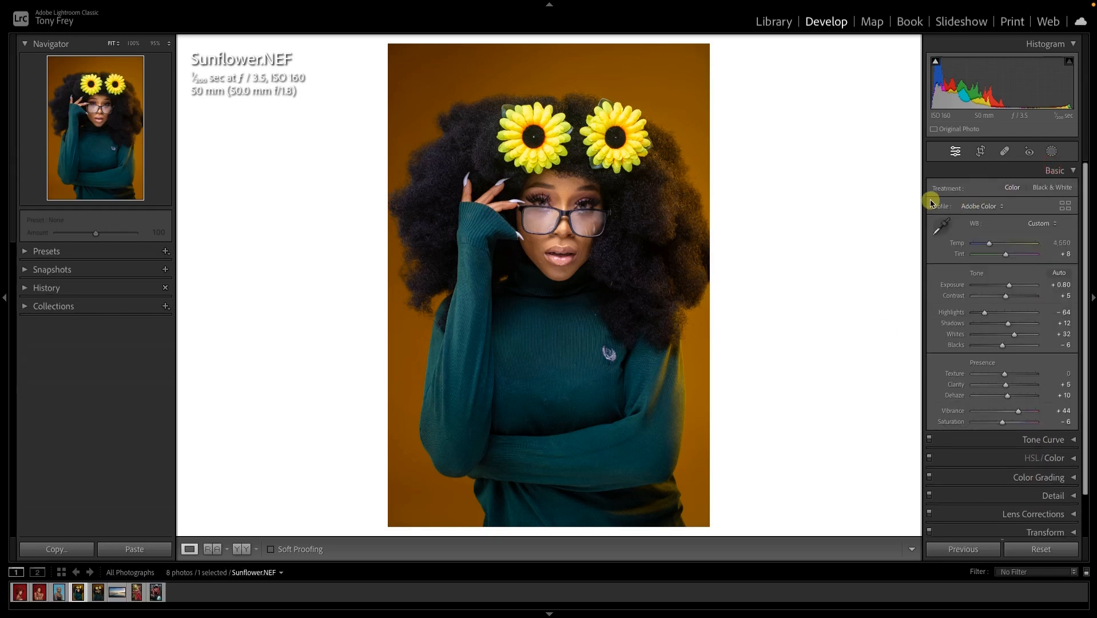
click(1060, 170)
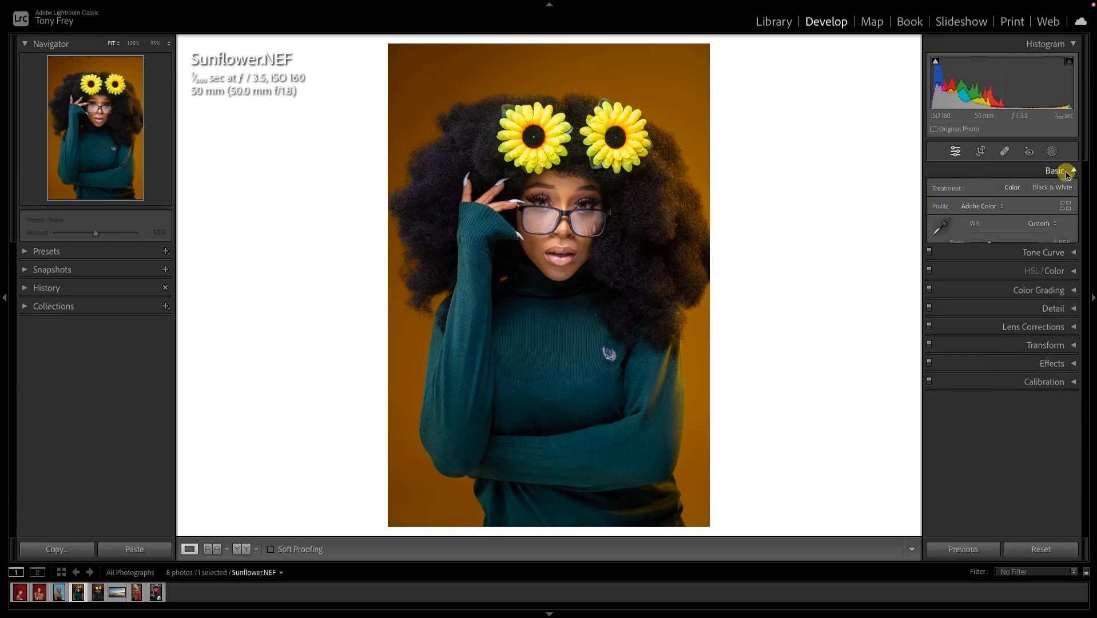
click(1064, 318)
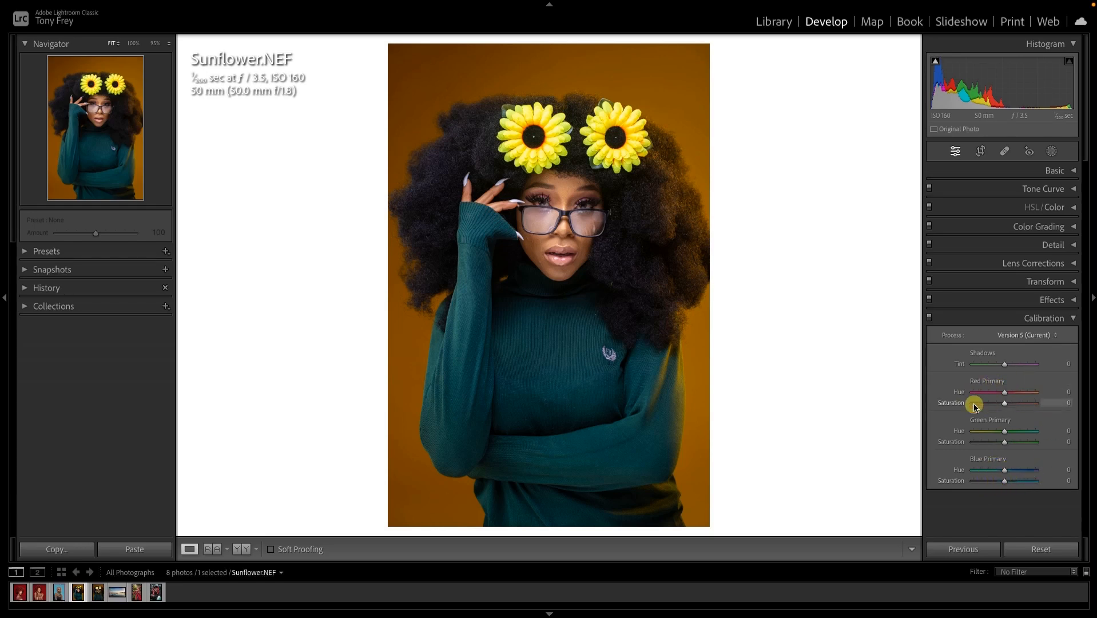
Try a Calibration Shadows tint of about -65 and a small Green Primary hue shift, resetting each to 0
mouse_move(1006, 366)
mouse_down()
mouse_move(1024, 365)
mouse_move(985, 366)
mouse_up()
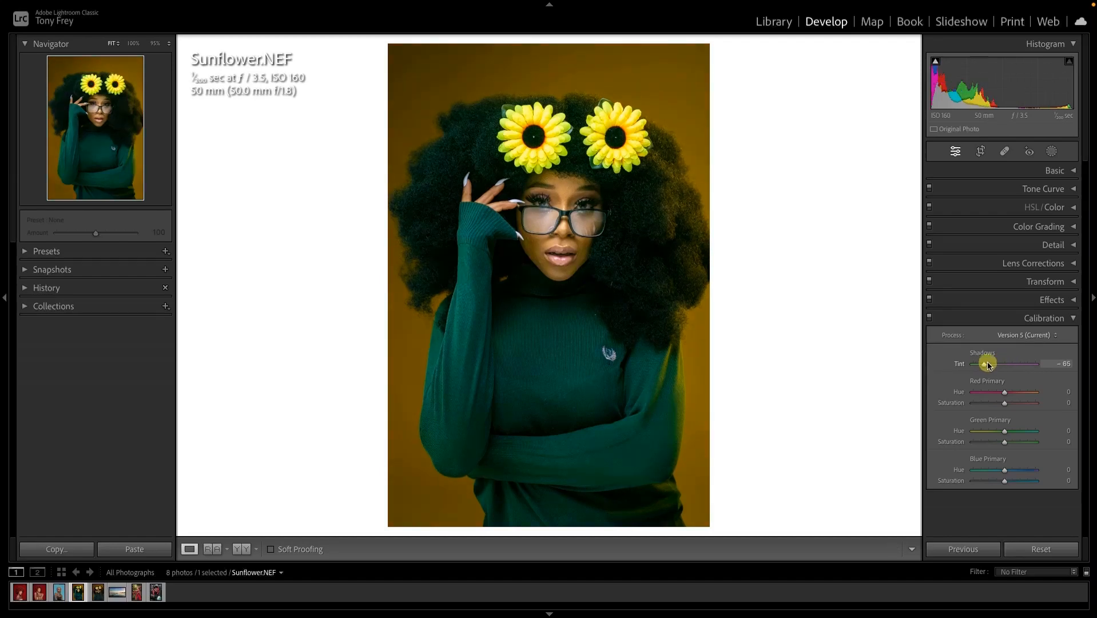
double_click(983, 365)
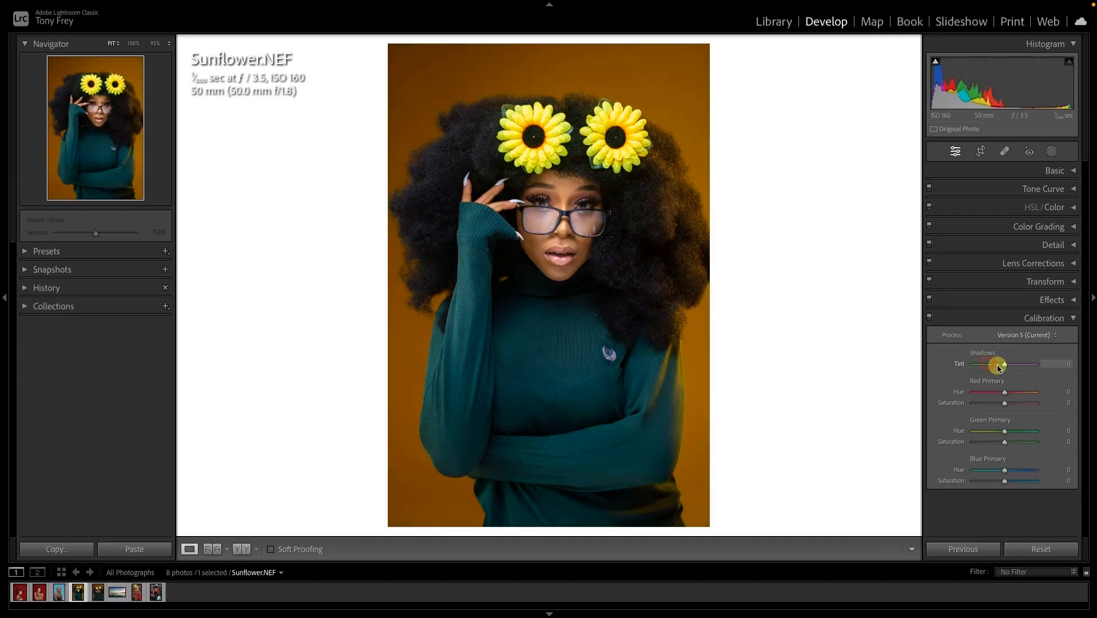
mouse_move(1007, 431)
mouse_down()
mouse_move(1019, 431)
mouse_move(965, 430)
mouse_move(1010, 432)
mouse_up()
double_click(1010, 432)
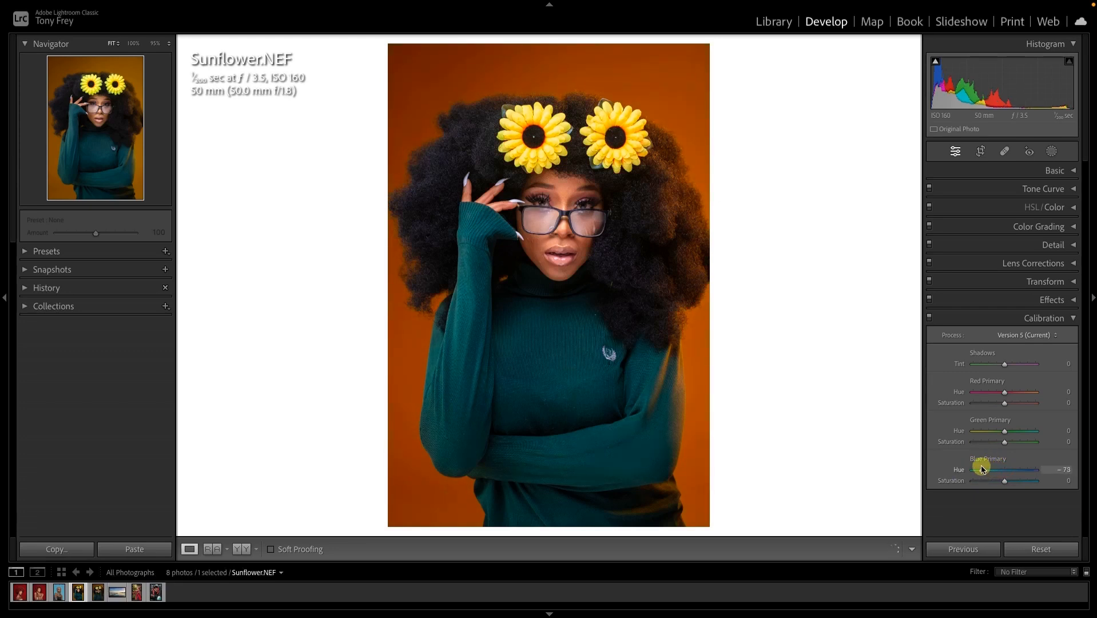
Try different Blue Primary hue shifts on the portrait and settle on -25
drag(976, 468, 1007, 477)
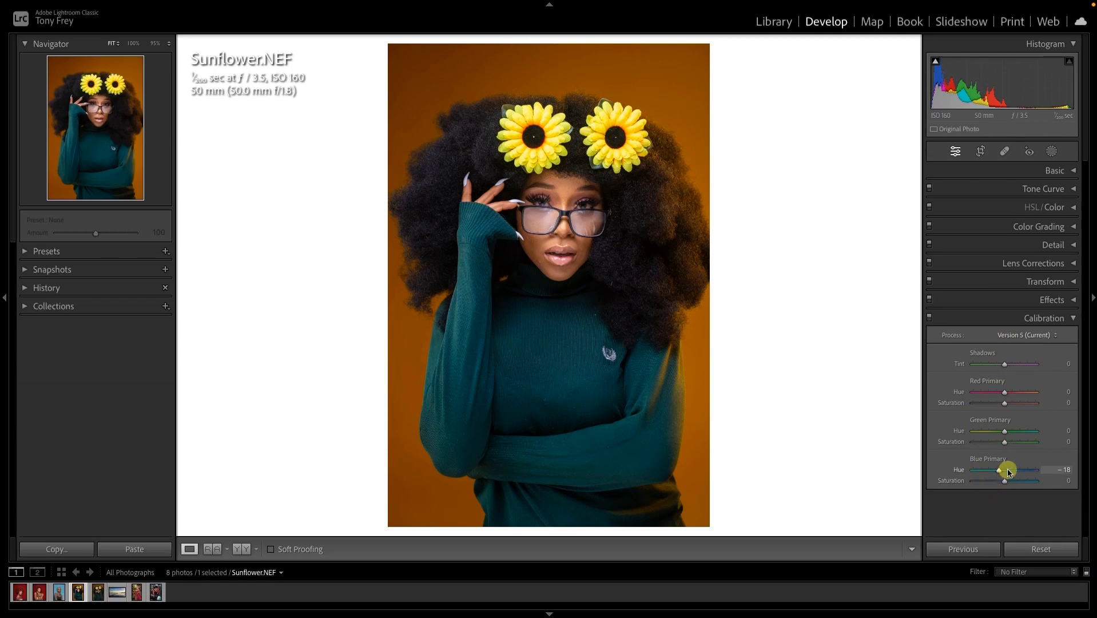
double_click(1001, 472)
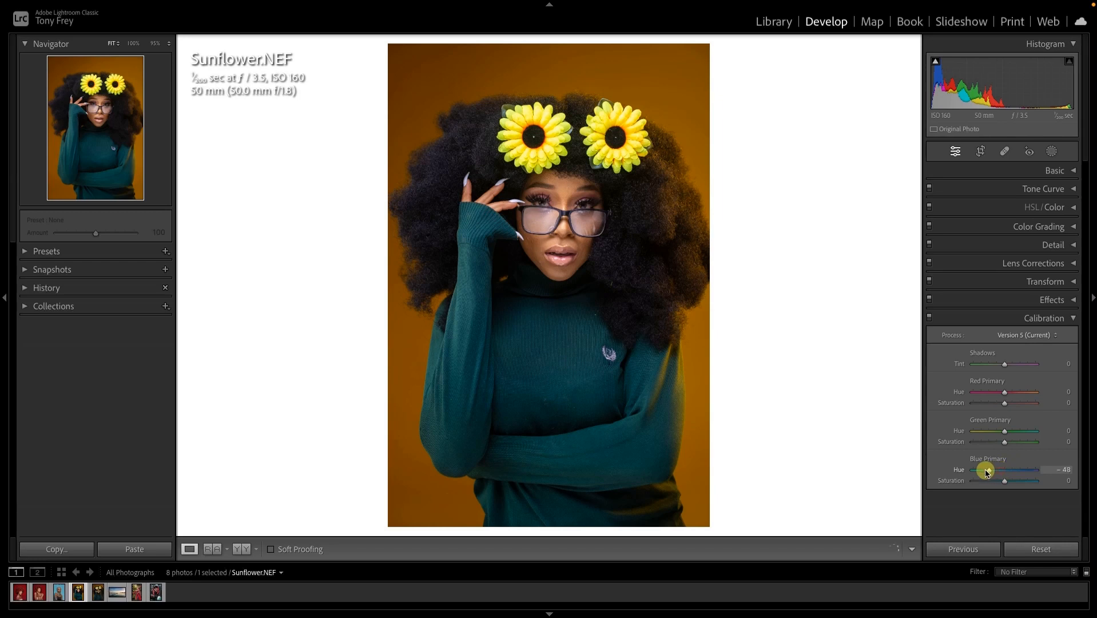
drag(987, 472, 984, 473)
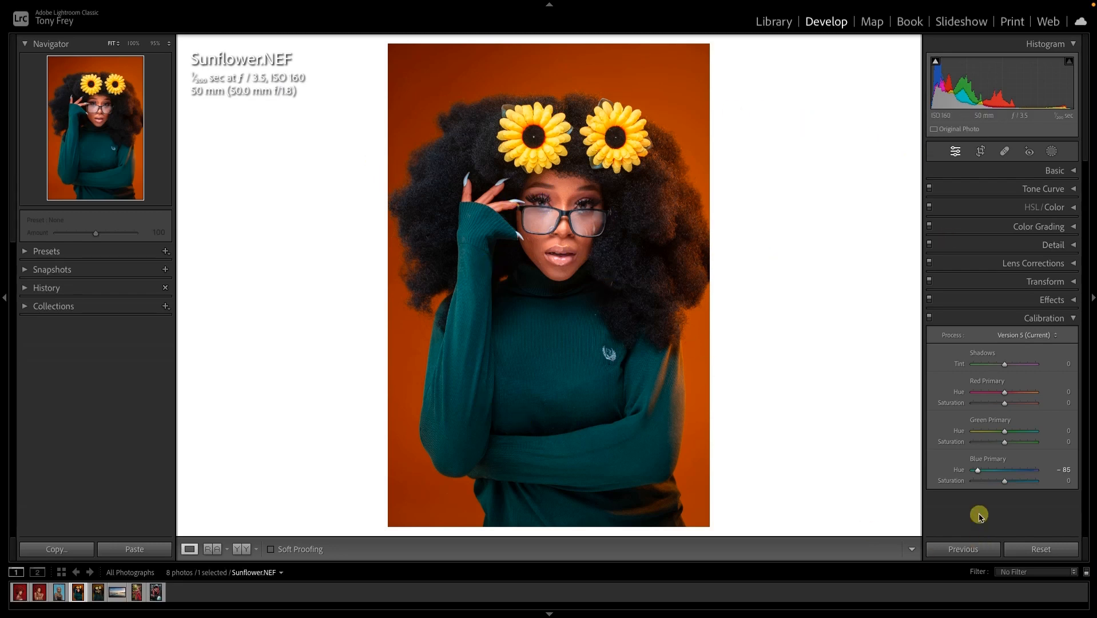
drag(977, 472, 997, 474)
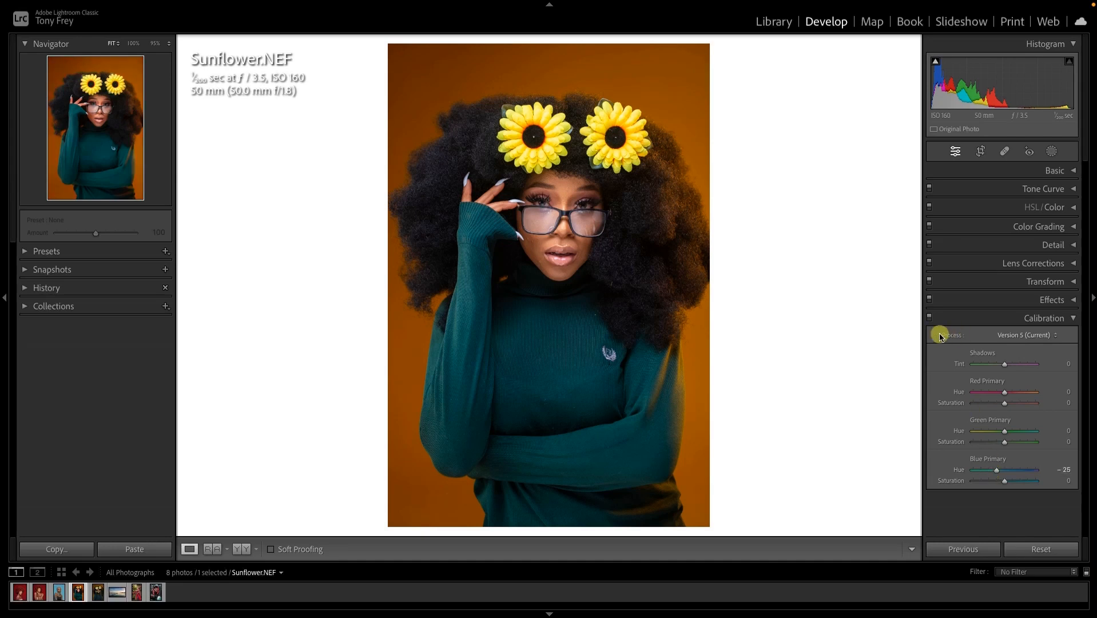
Compare the portrait with and without the calibration adjustment, leaving it enabled
click(930, 318)
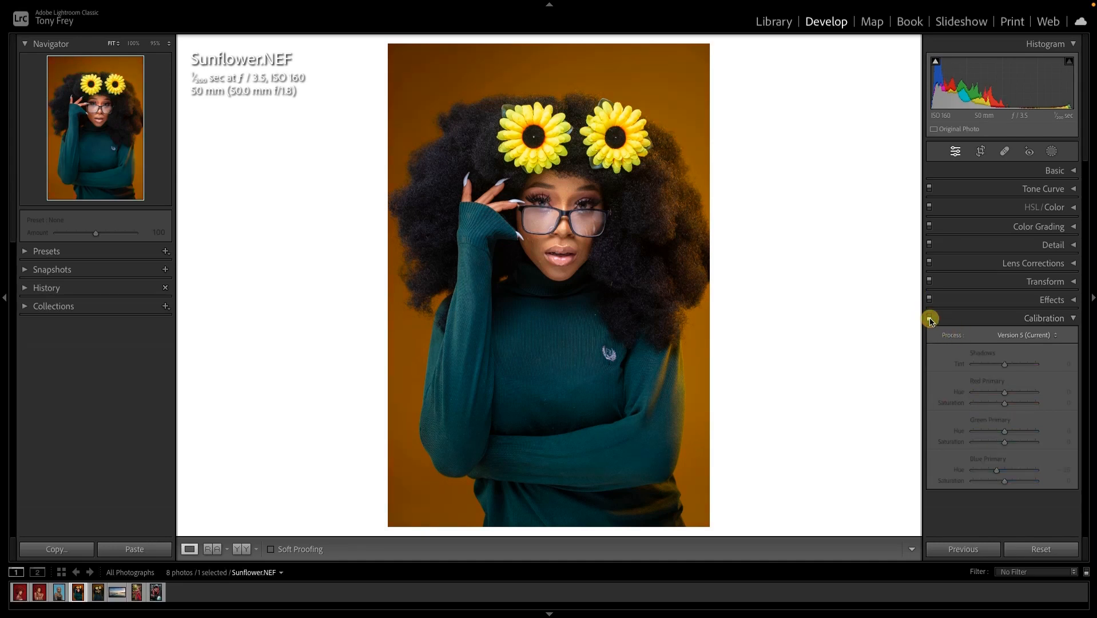
click(930, 318)
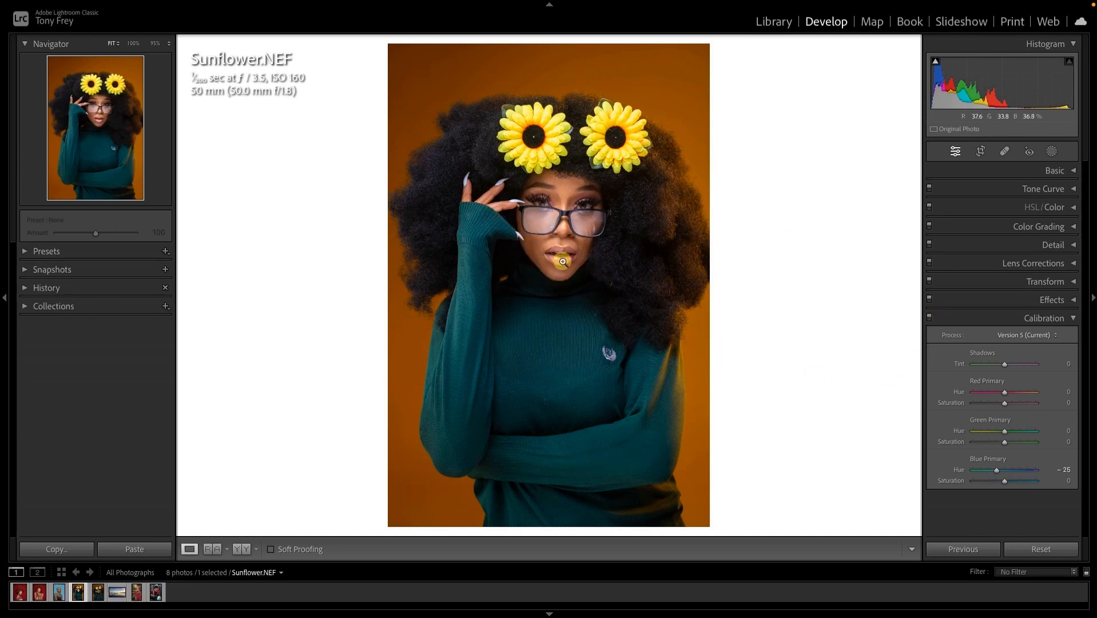
click(930, 318)
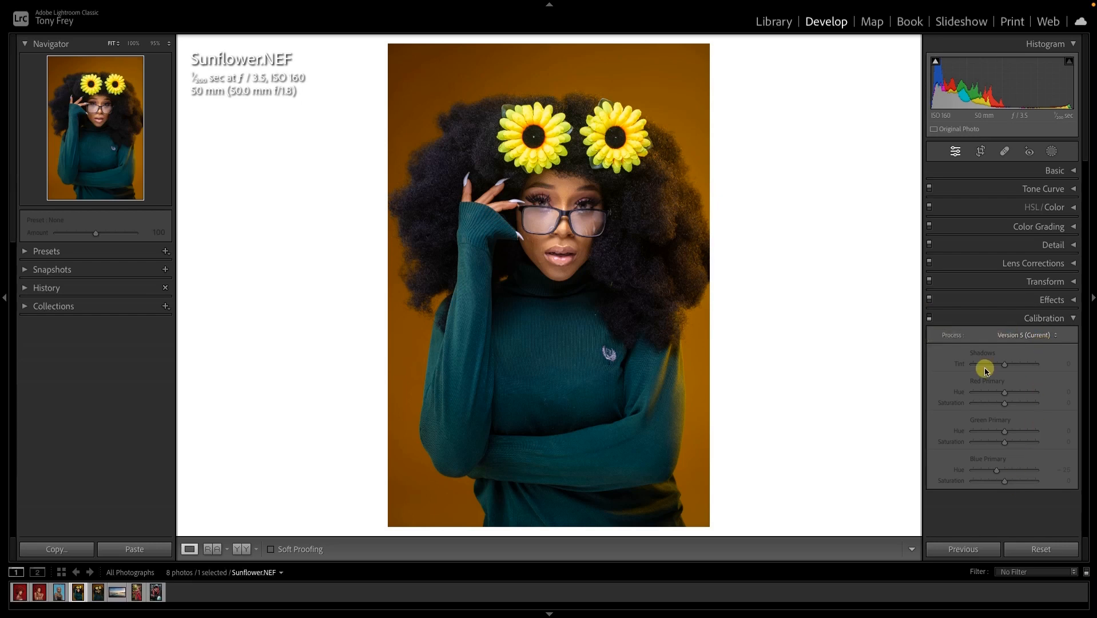
click(929, 317)
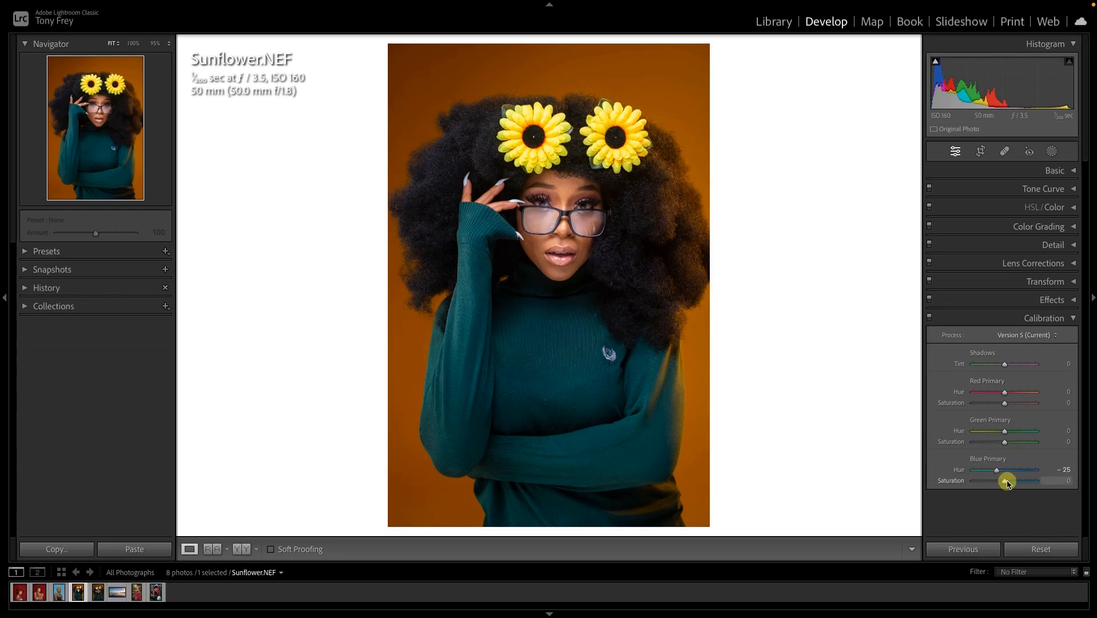
Set the Blue Primary saturation to +9 and compare the portrait with and without calibration, leaving it enabled
mouse_move(1004, 480)
mouse_down()
mouse_move(1046, 480)
mouse_move(931, 483)
mouse_move(1009, 494)
mouse_up()
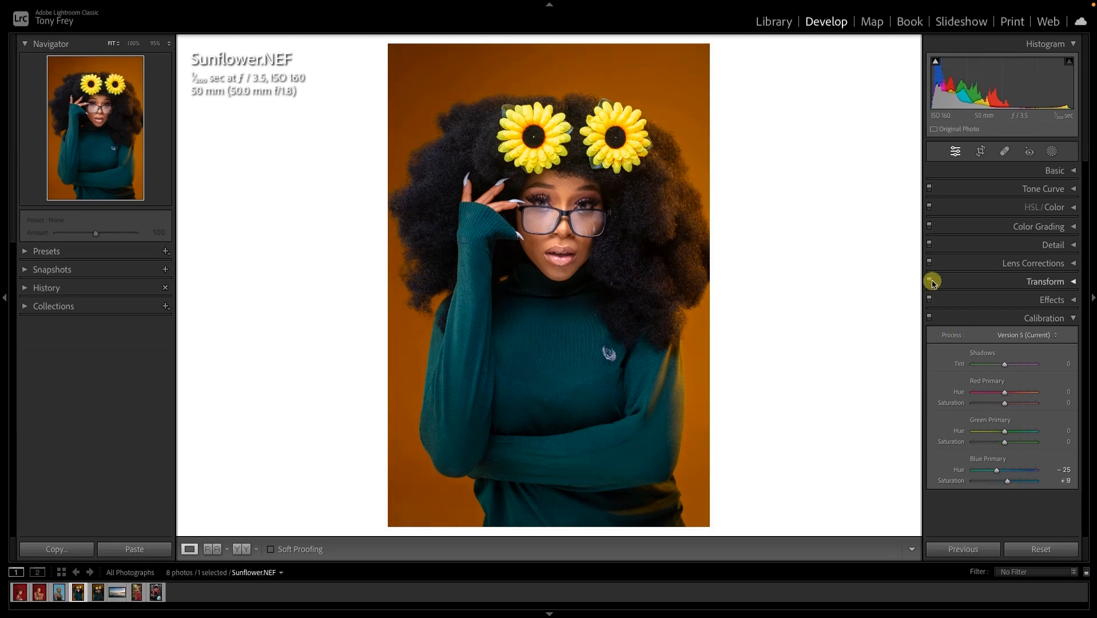
click(929, 317)
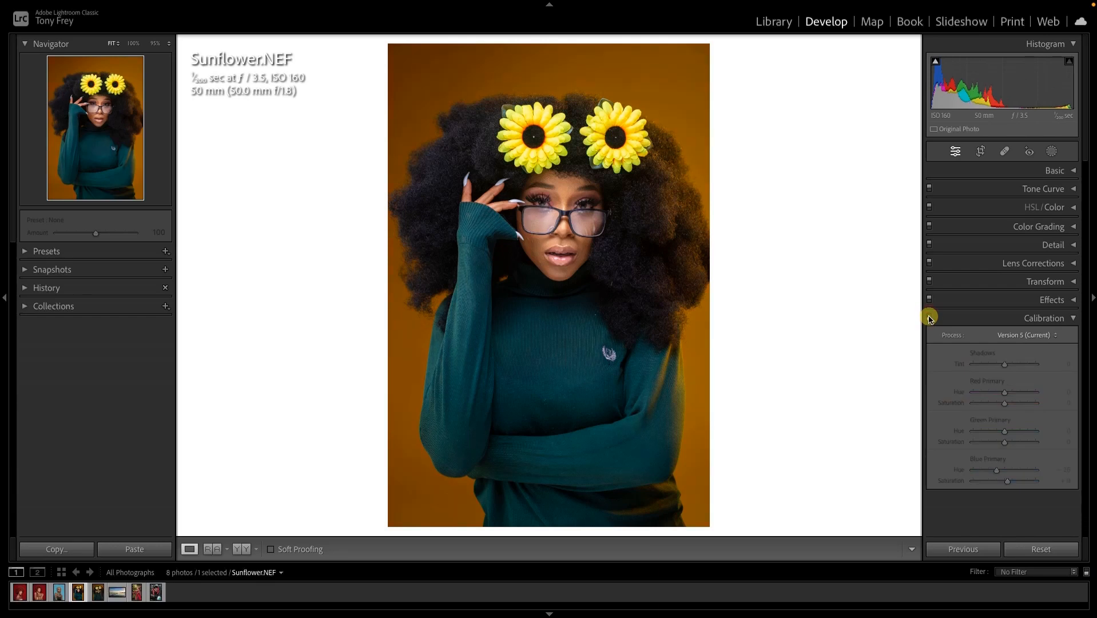
click(929, 317)
click(929, 317)
click(929, 317)
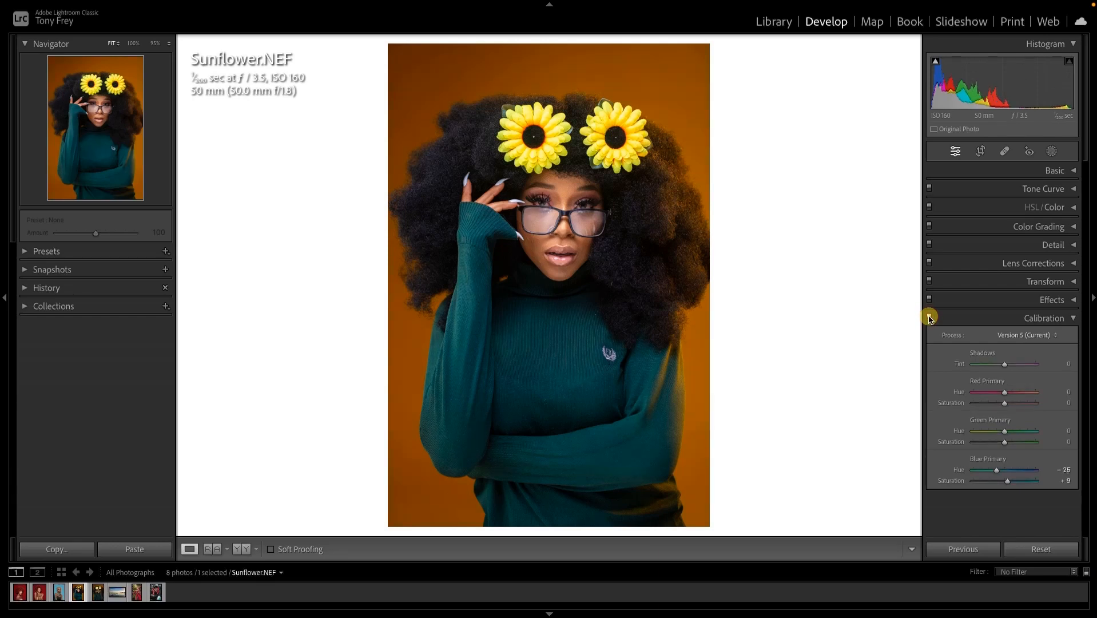
click(929, 317)
click(929, 317)
Try the Red Primary hue at both extremes, -100 and +100, and at about -92
drag(1005, 394, 913, 397)
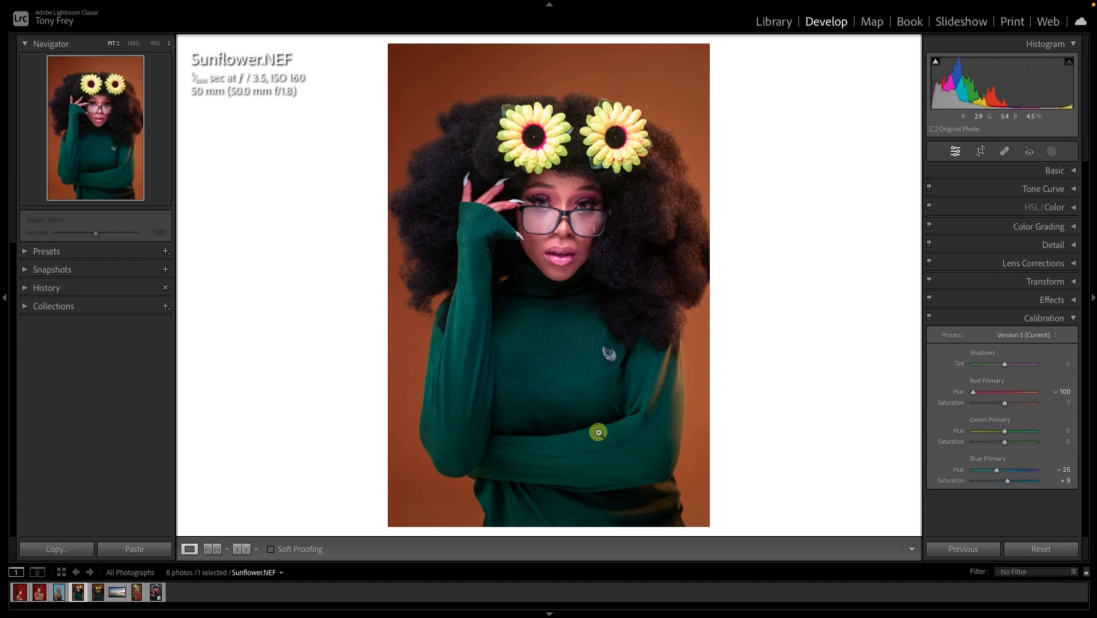
drag(973, 392, 1052, 396)
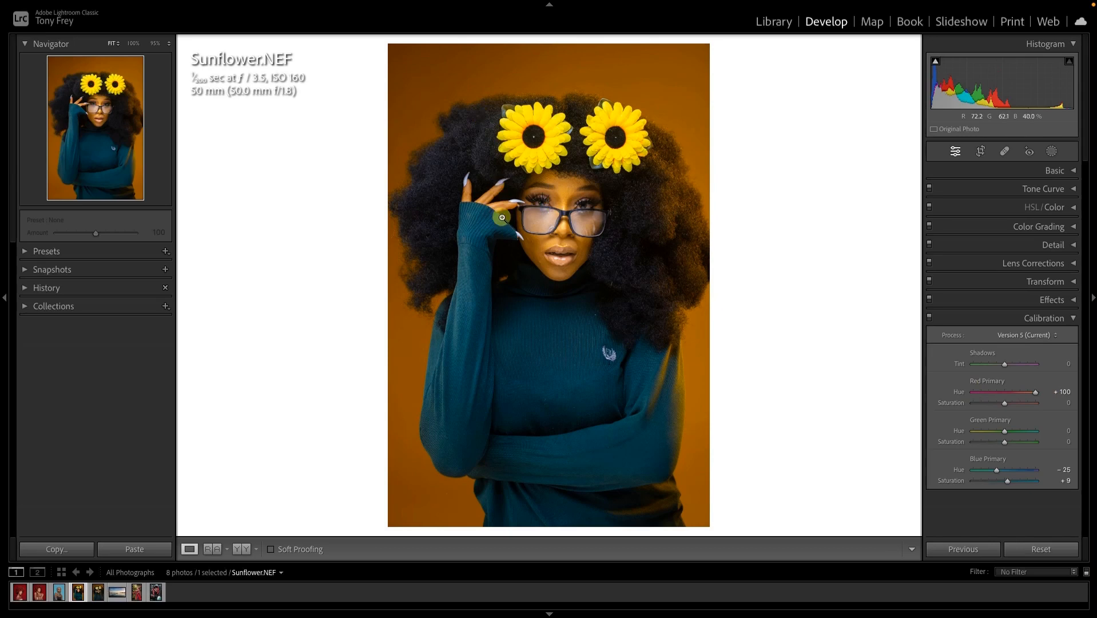
drag(987, 392, 976, 391)
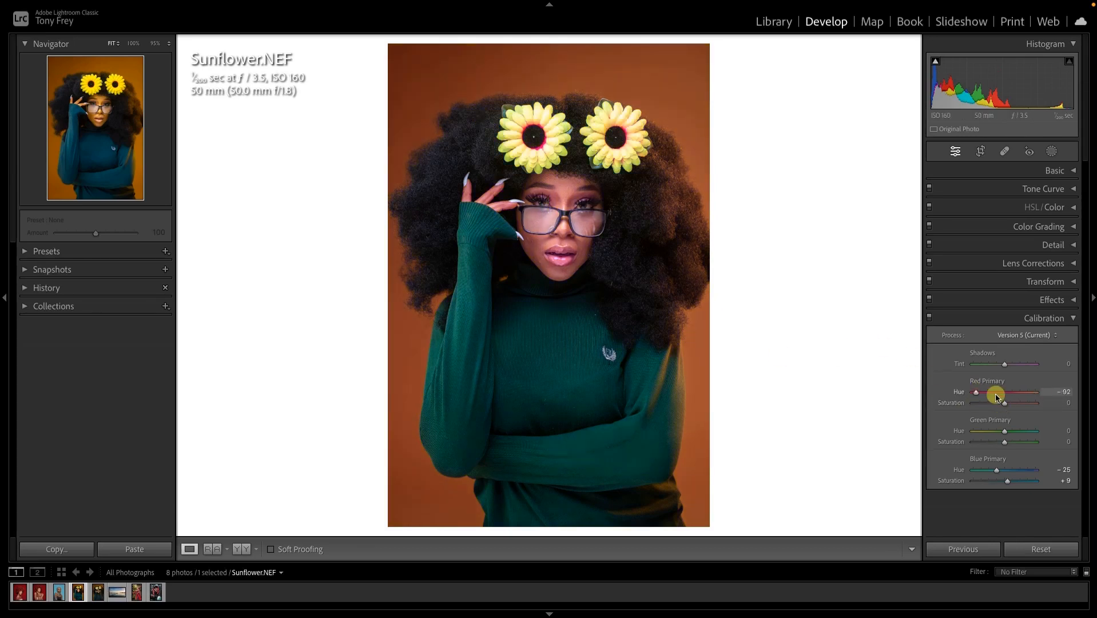
Reset the Red Primary hue, and set it to +5 with a Red Primary saturation of +4
double_click(1002, 392)
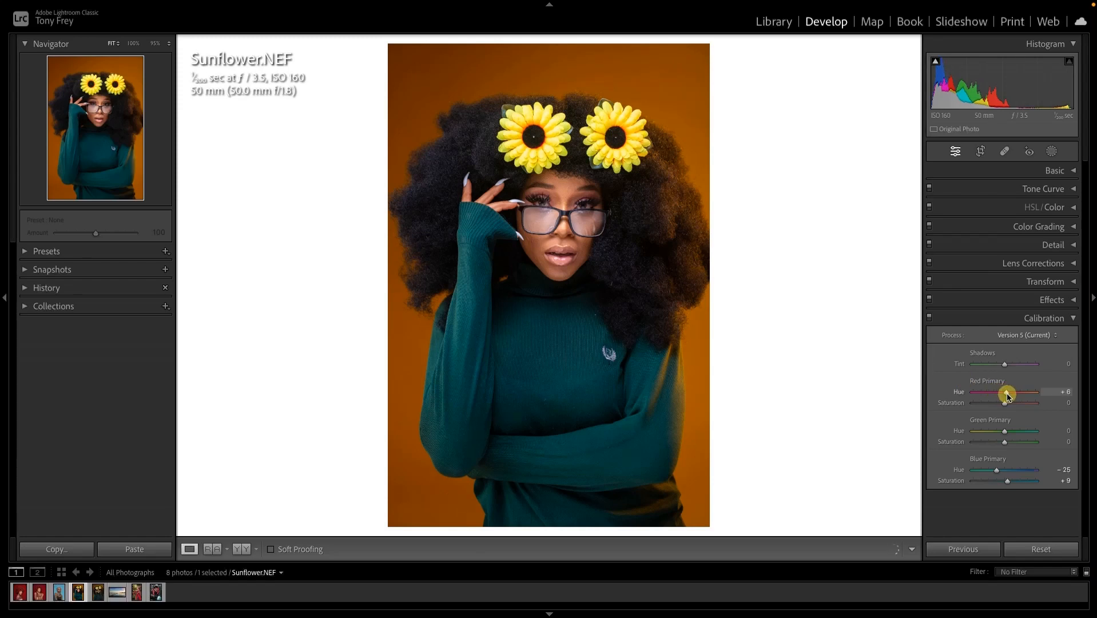
drag(1008, 395, 1010, 396)
mouse_move(1004, 403)
mouse_down()
mouse_move(992, 402)
mouse_move(1007, 405)
mouse_up()
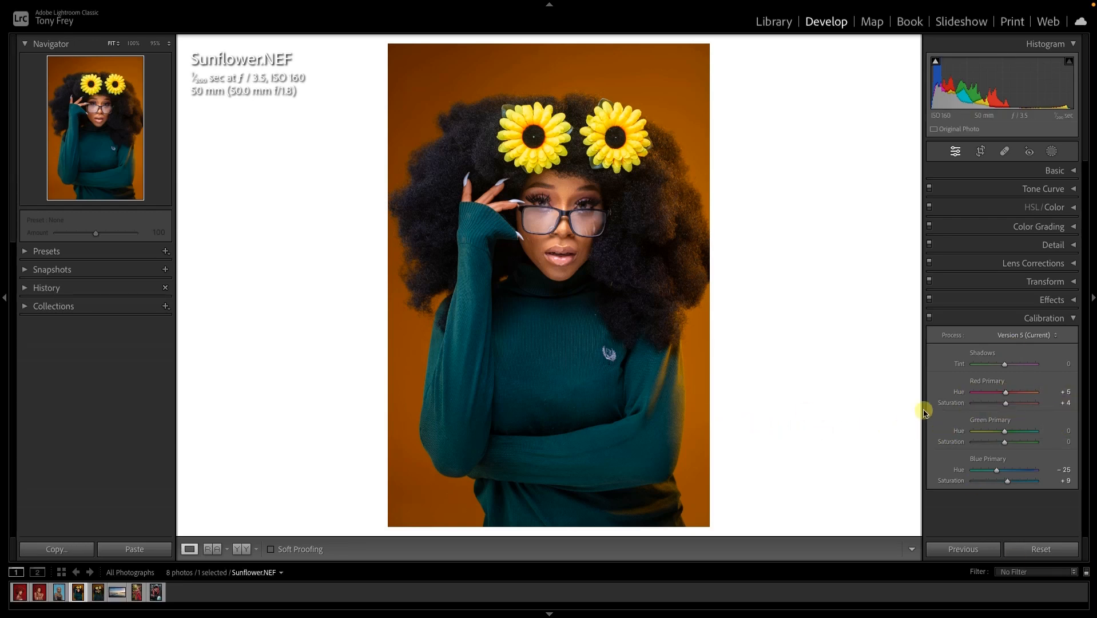
Review the Basic adjustment values and compare the portrait with the calibration switched off and on
click(1054, 170)
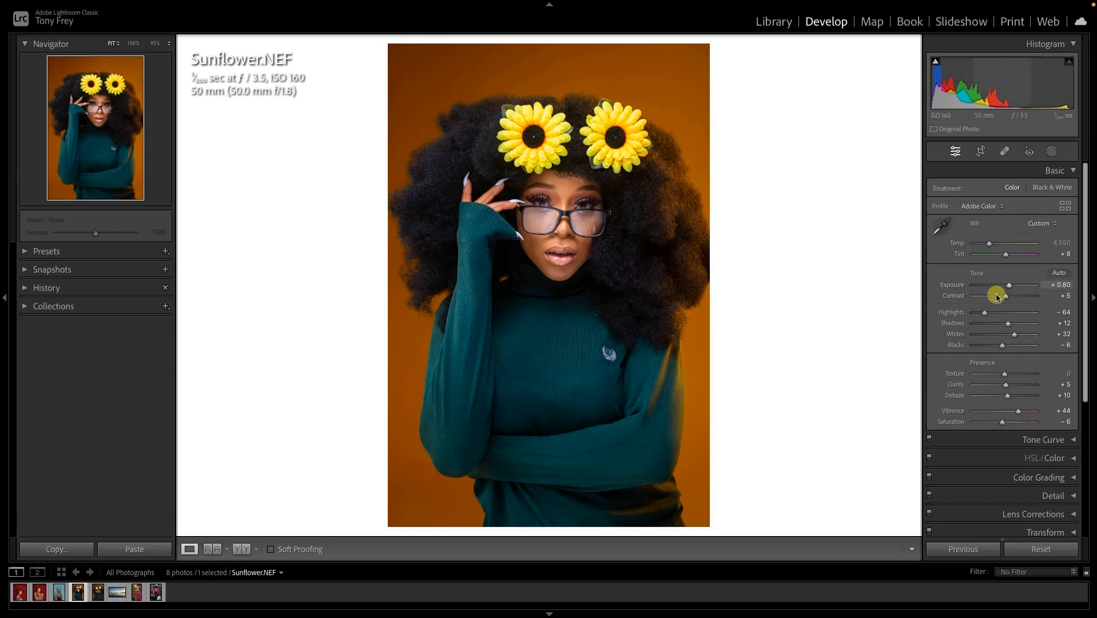
click(1072, 168)
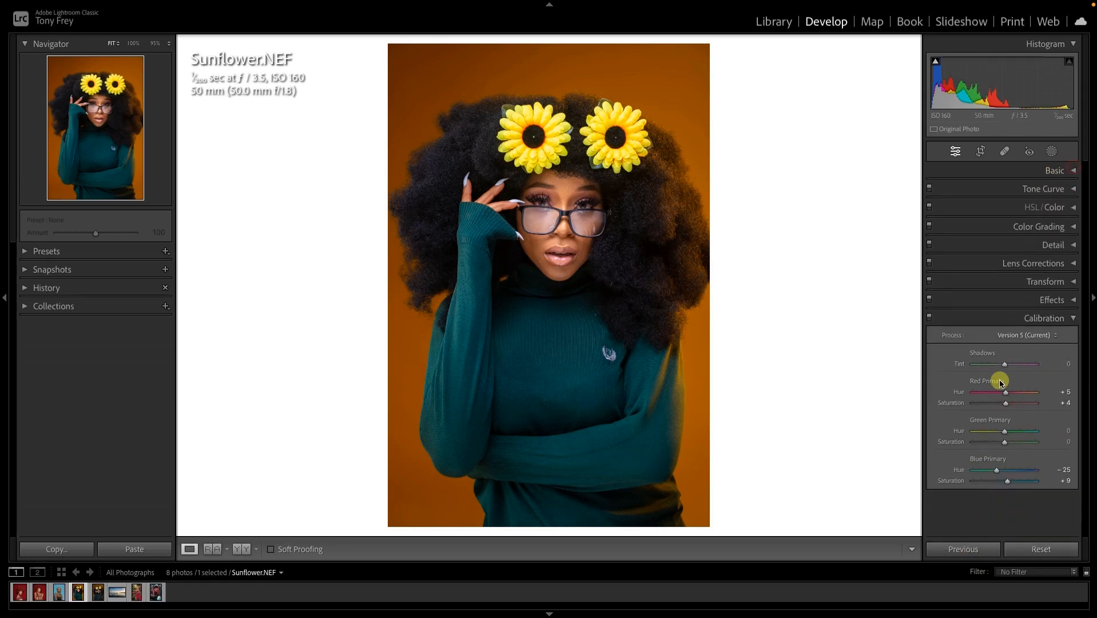
click(929, 318)
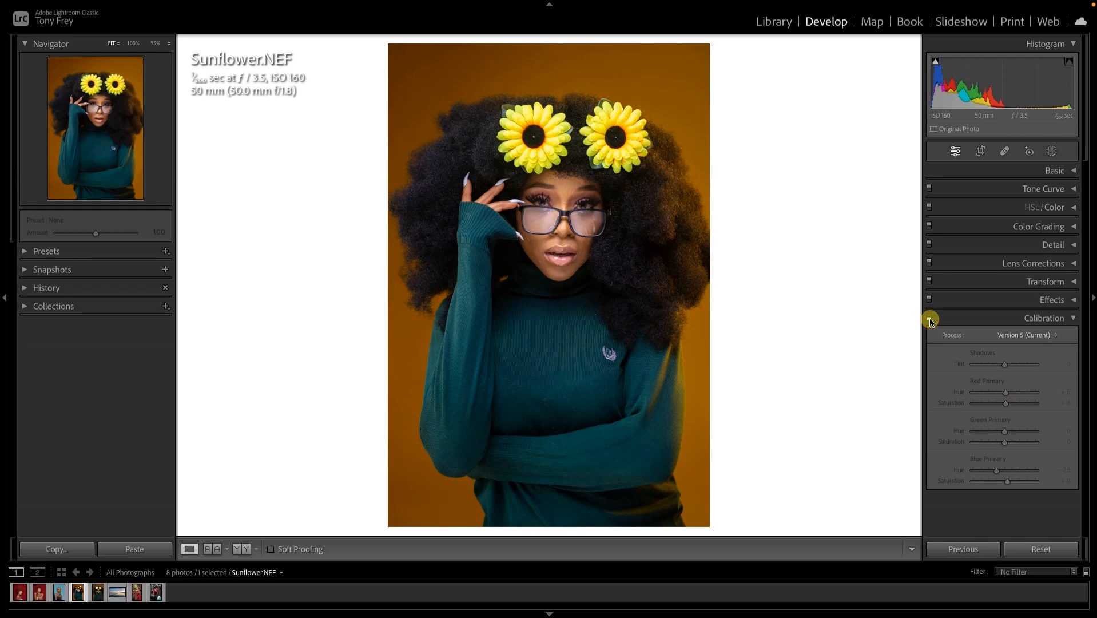
click(930, 318)
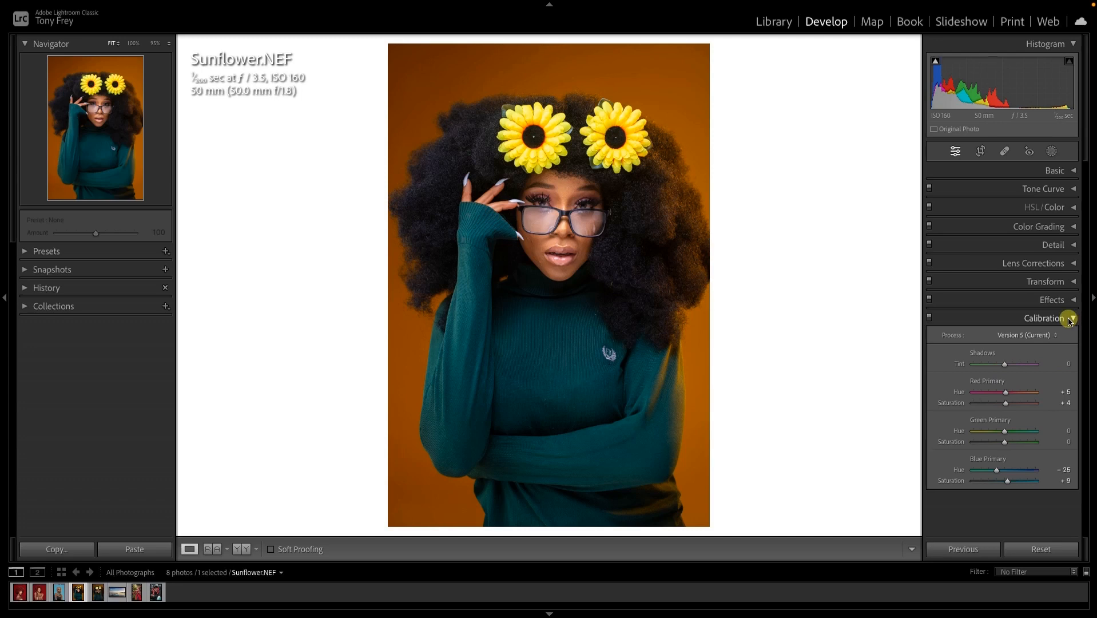
Try small shifts of the Shadows tint and the Green Primary hue and saturation, returning each to 0
mouse_move(1006, 366)
mouse_down()
mouse_move(1019, 365)
mouse_move(996, 367)
mouse_up()
double_click(994, 366)
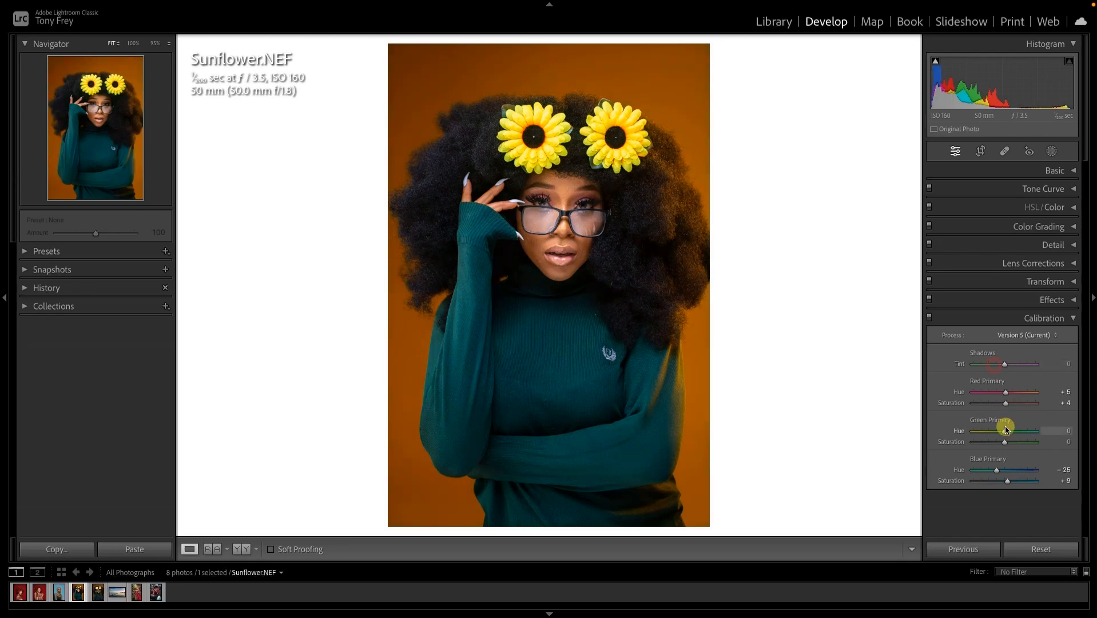
mouse_move(1004, 431)
mouse_down()
mouse_move(1021, 433)
mouse_move(975, 434)
mouse_move(1021, 436)
mouse_move(1006, 435)
mouse_up()
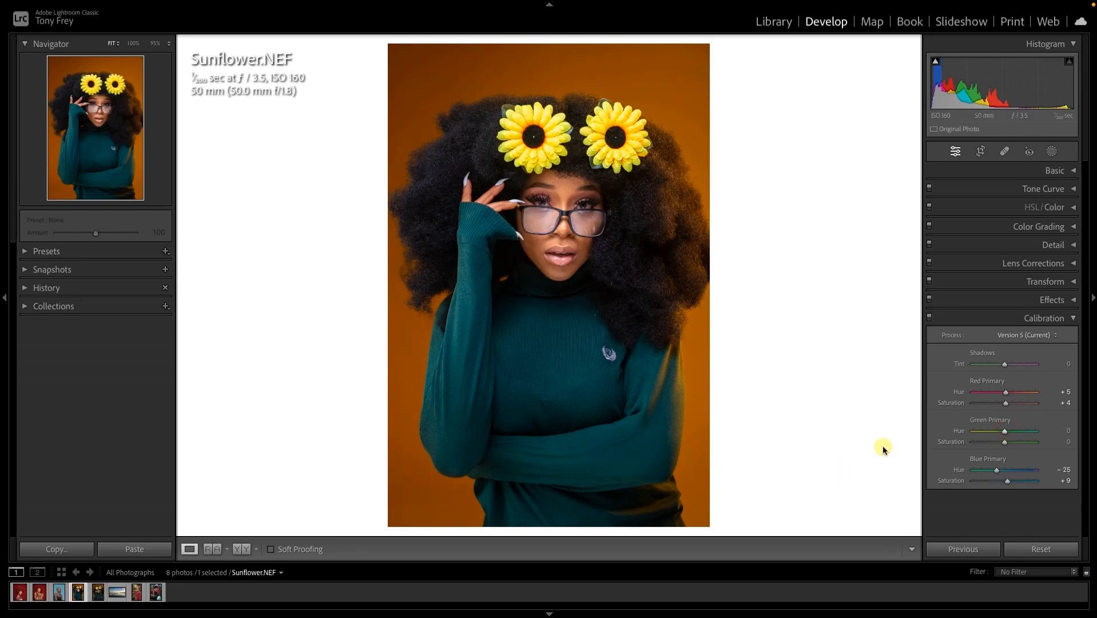
mouse_move(1005, 444)
mouse_down()
mouse_move(1026, 440)
mouse_move(992, 443)
mouse_move(1008, 446)
mouse_up()
mouse_move(1006, 444)
mouse_down()
mouse_move(994, 444)
mouse_move(1005, 446)
mouse_up()
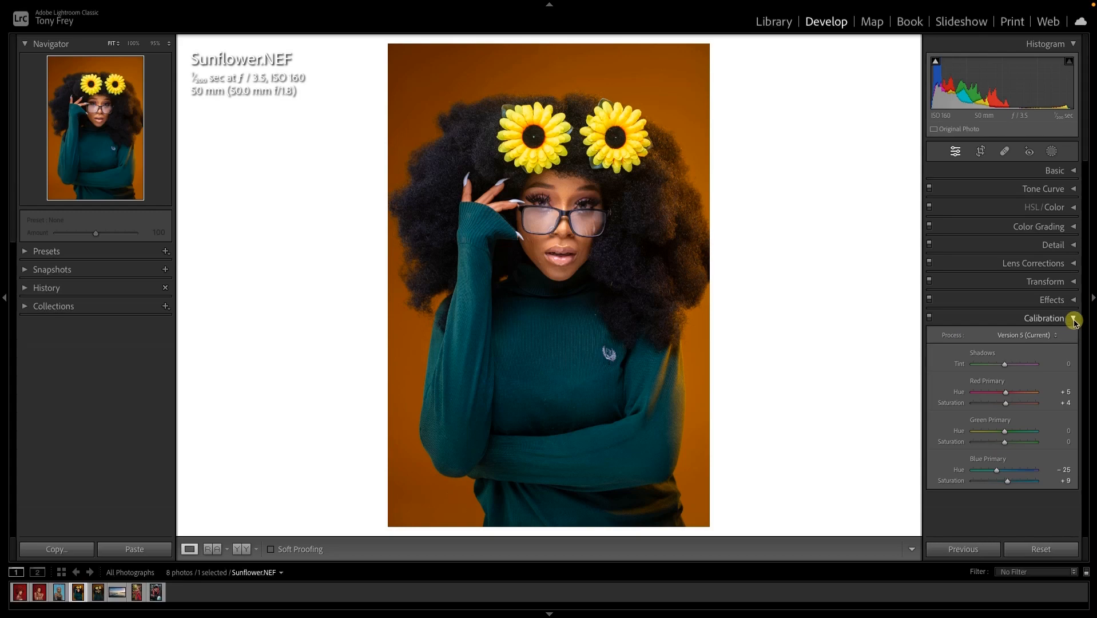
Collapse the Calibration settings and enable profile corrections in Lens Corrections
click(538, 225)
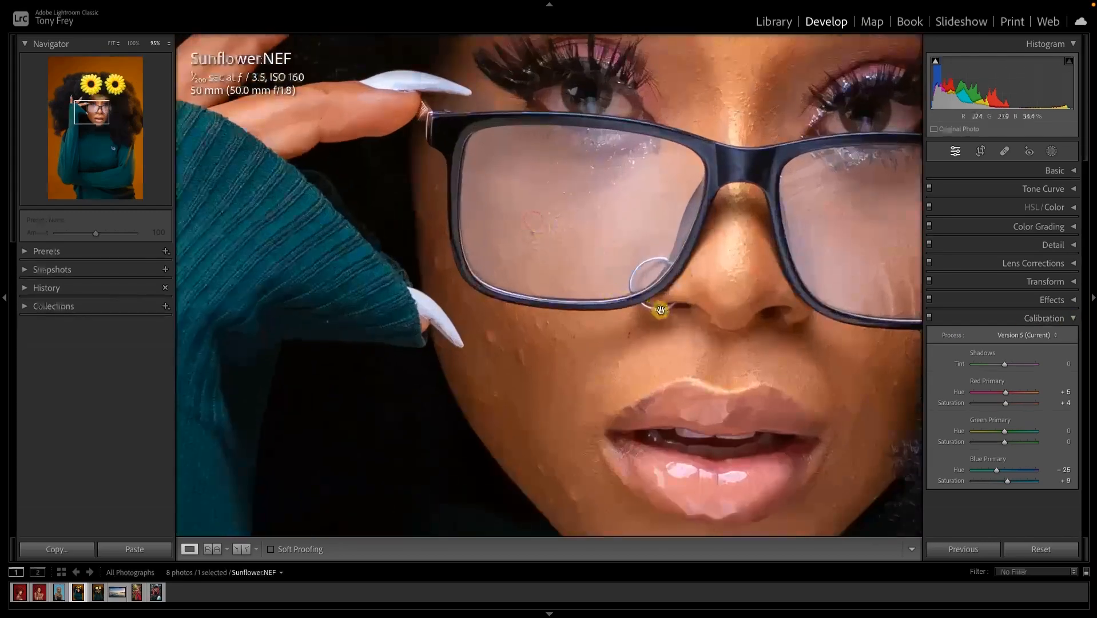
click(678, 328)
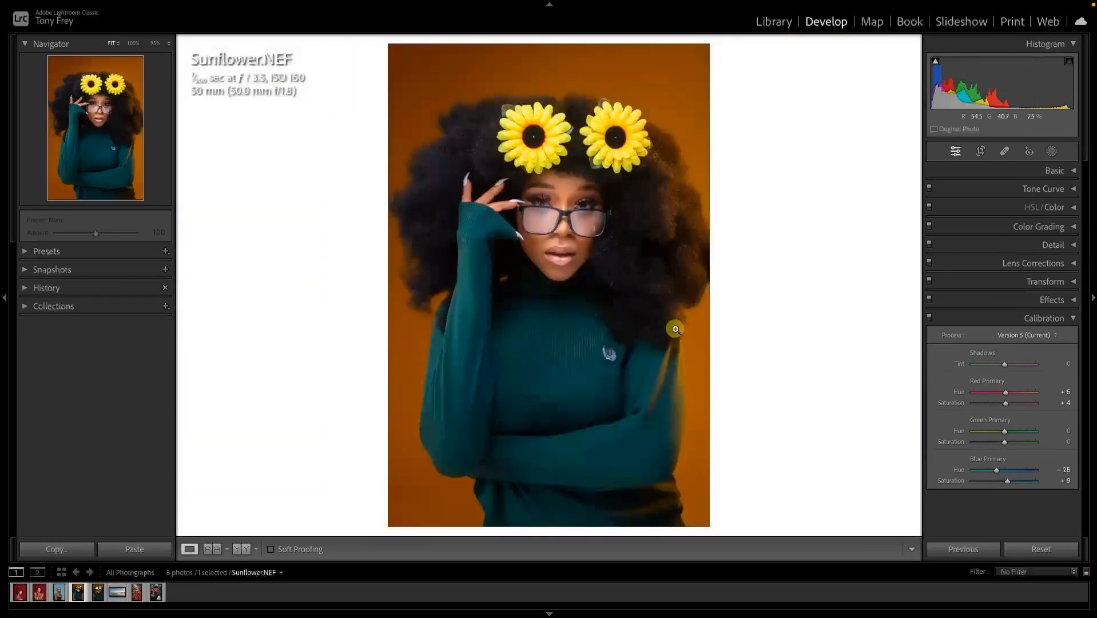
click(1073, 320)
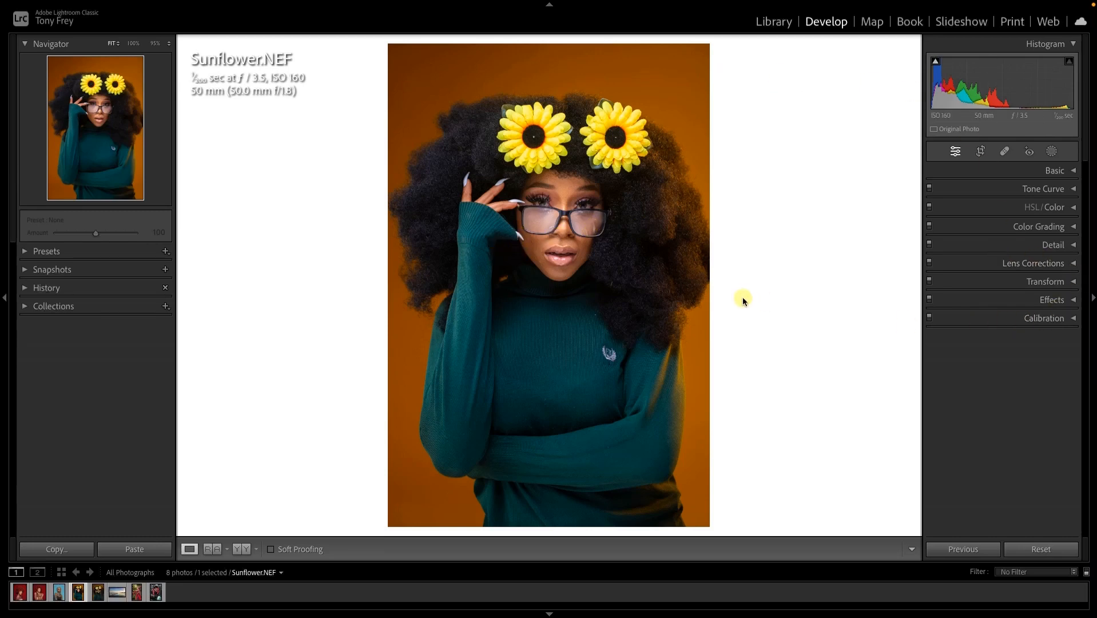
click(1070, 264)
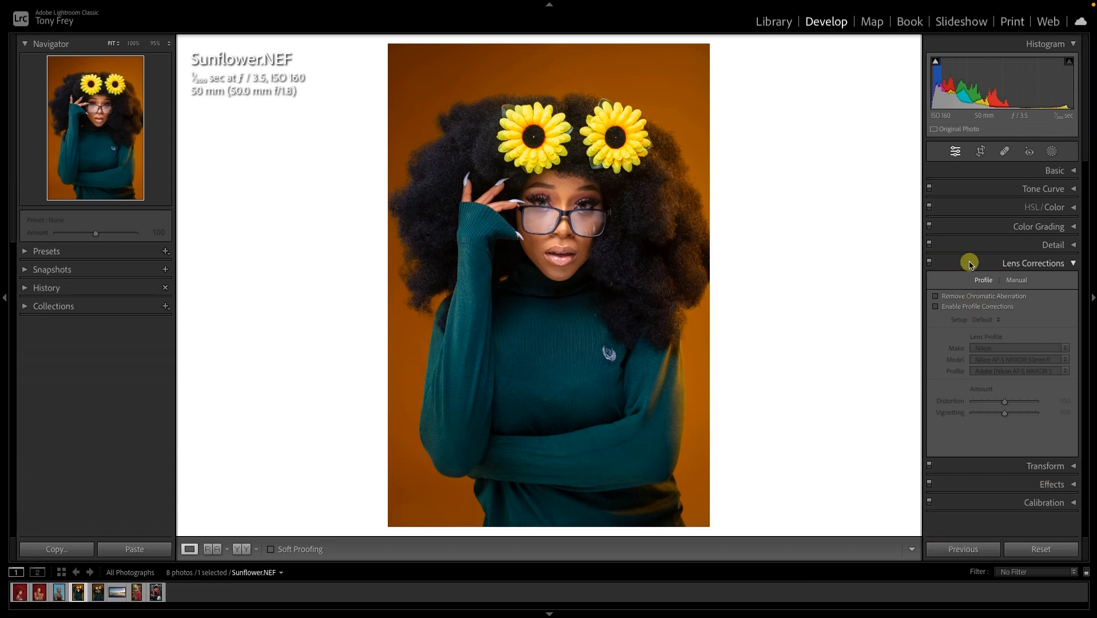
click(936, 308)
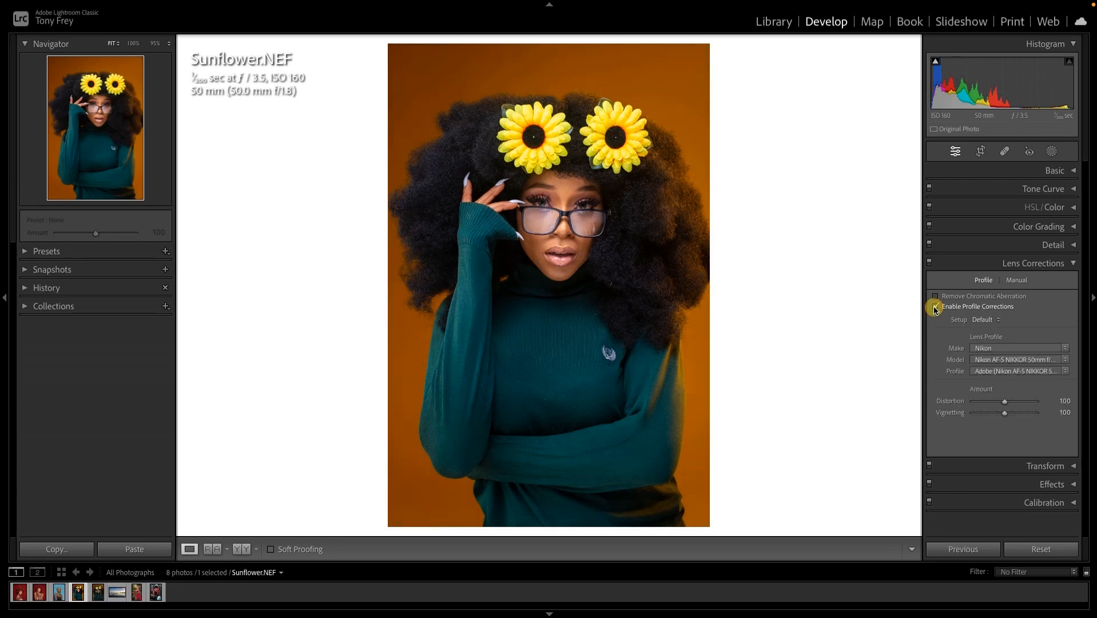
Compare the portrait with profile corrections off and on, and enable Remove Chromatic Aberration
click(936, 308)
click(935, 309)
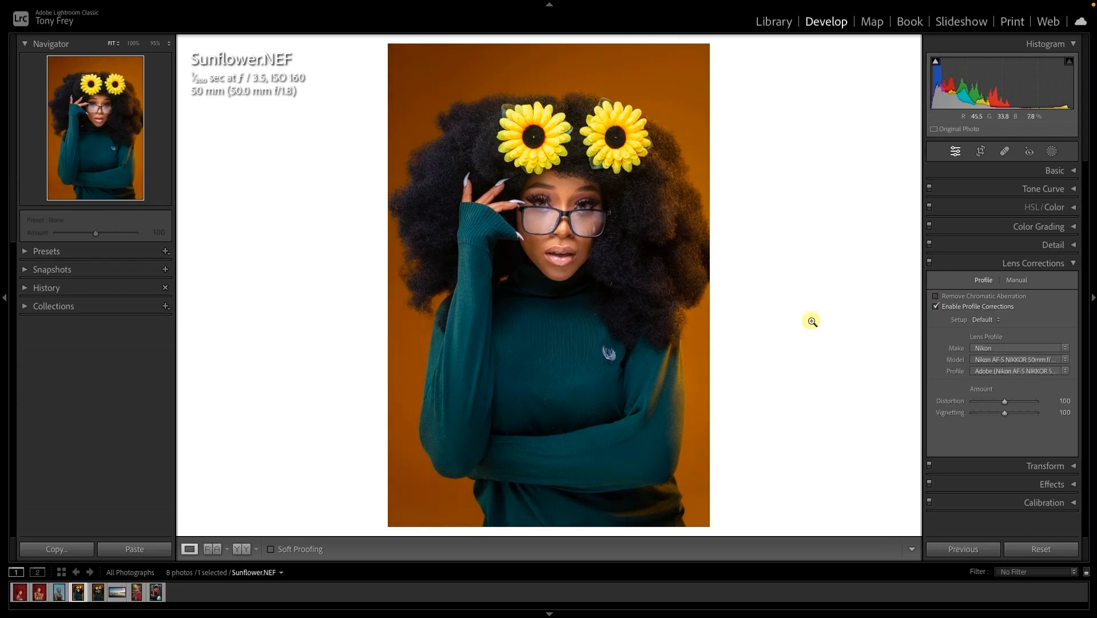
click(936, 297)
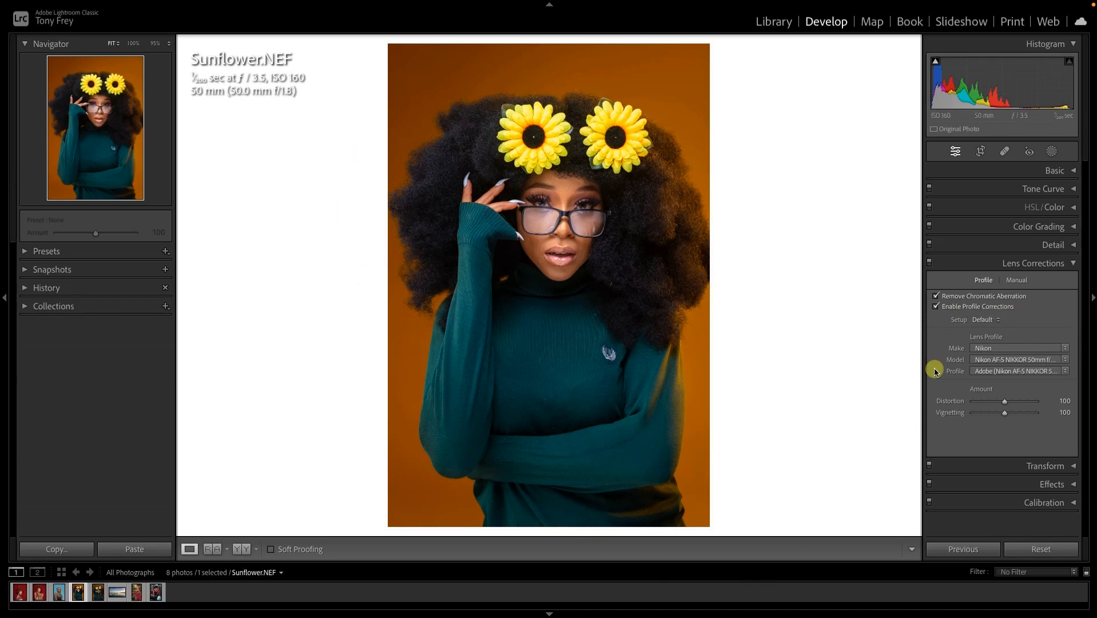
click(937, 296)
Browse the lens makes available for the profile and keep Nikon selected
click(990, 348)
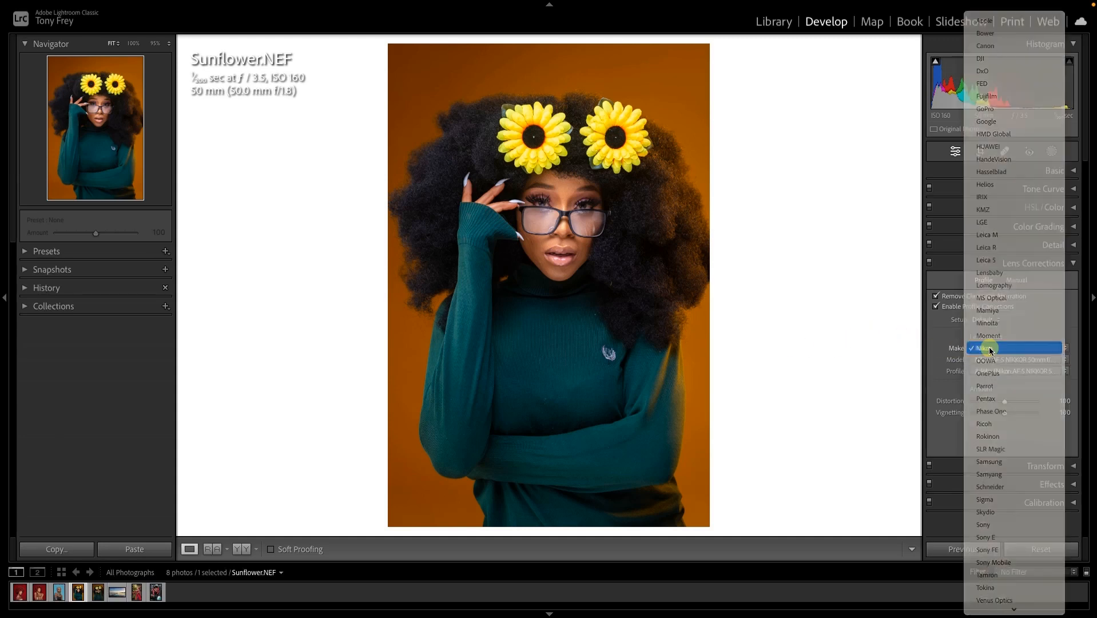
click(989, 346)
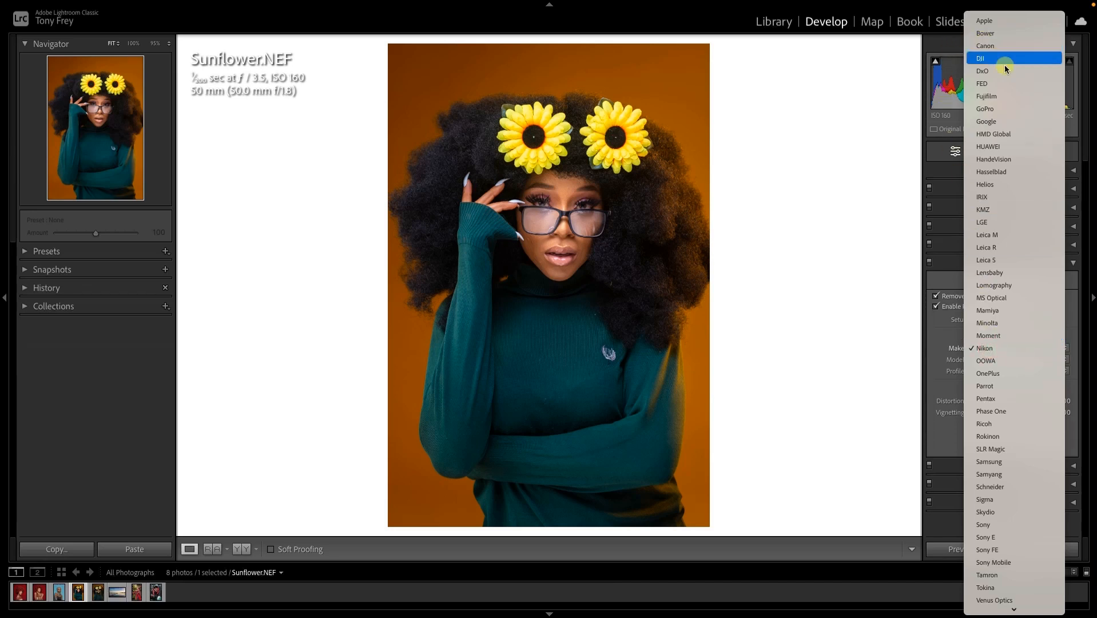
scroll(1013, 557, down, 2)
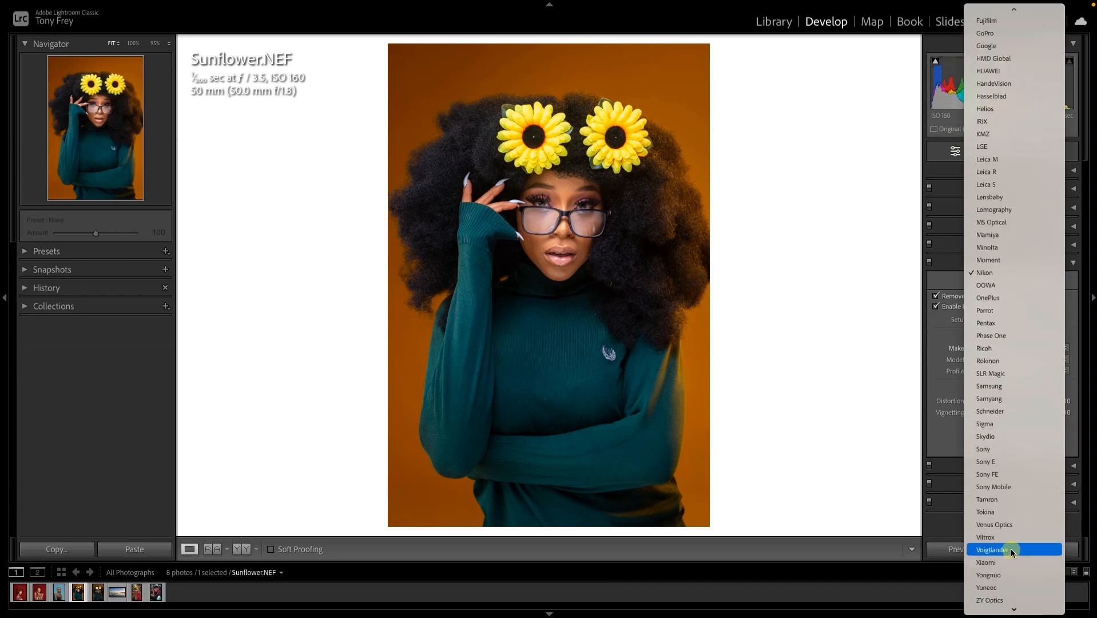
click(944, 279)
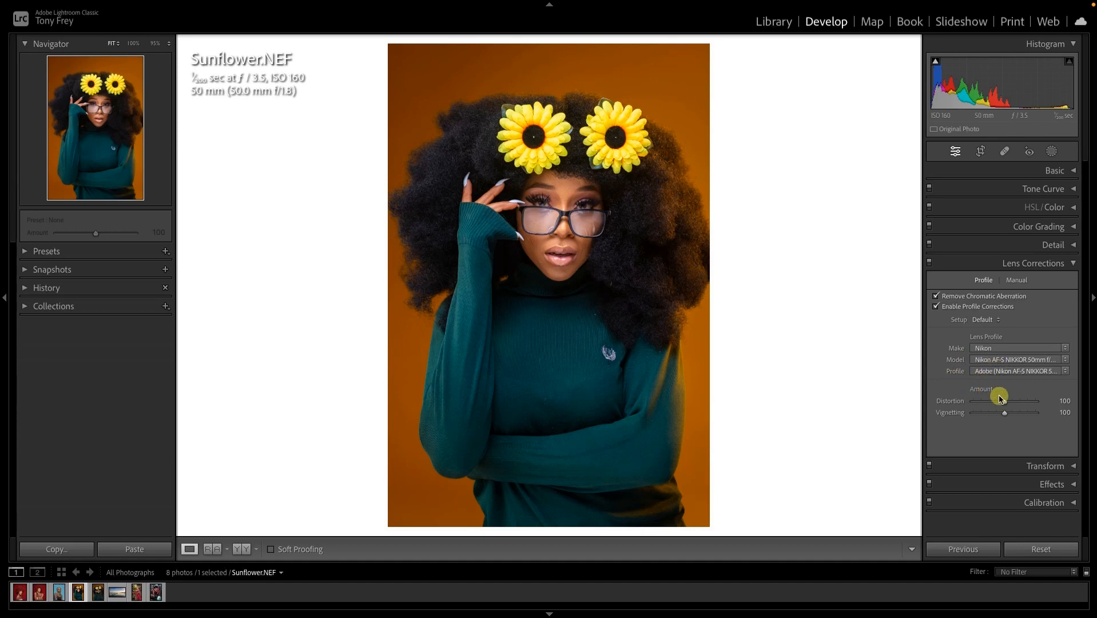
Try a stronger profile distortion correction of about 136 and a shifted vignetting amount, returning both to 100
drag(1005, 403, 1007, 405)
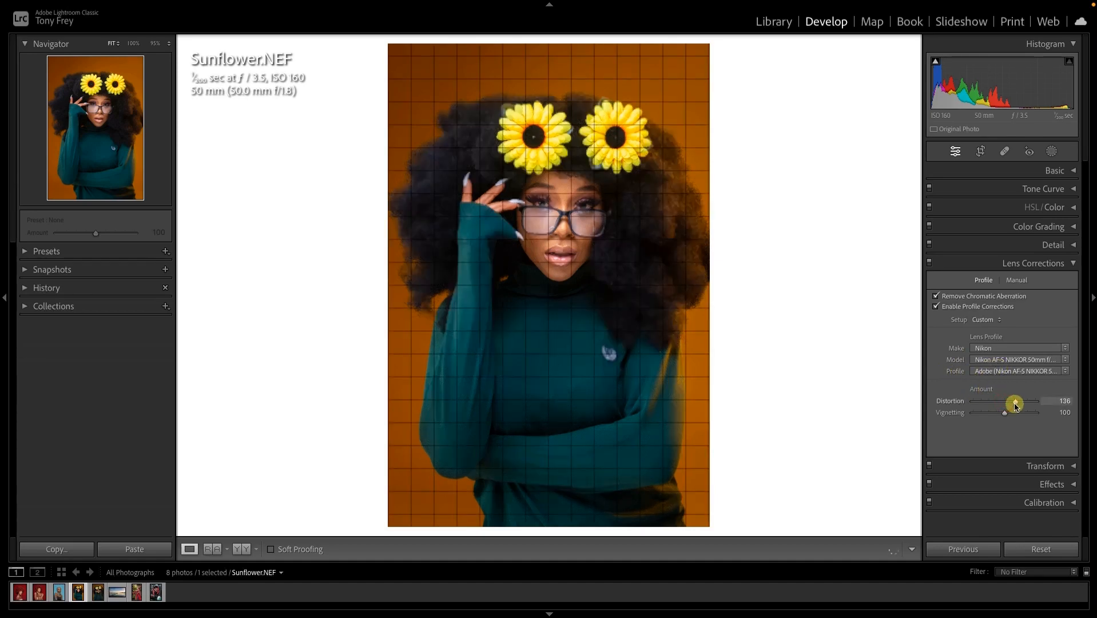
double_click(1014, 402)
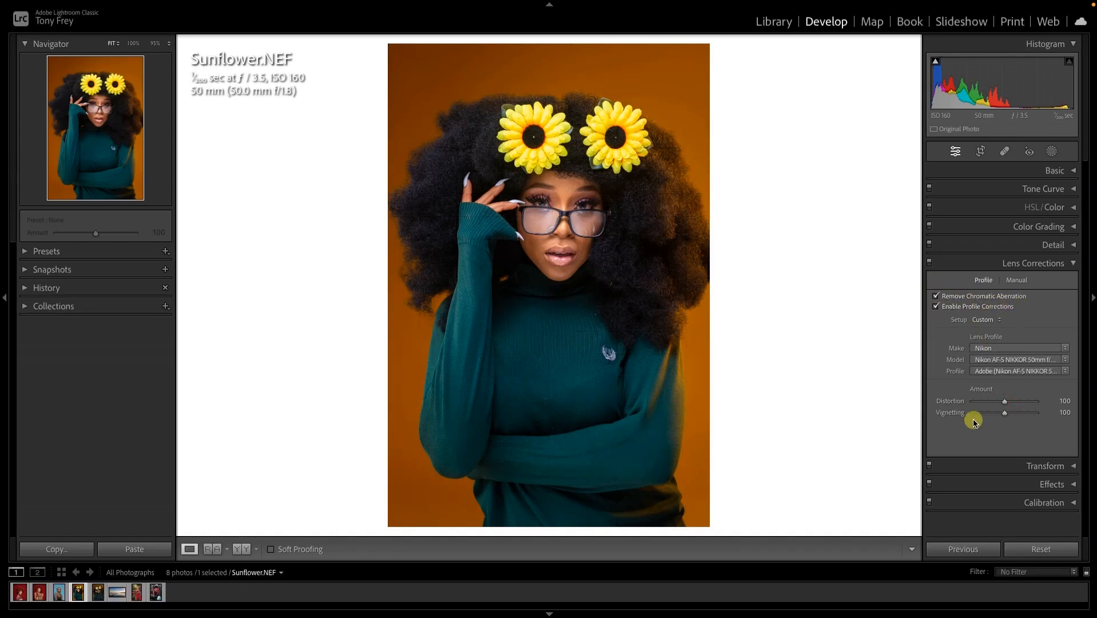
click(1005, 412)
drag(1000, 411, 1024, 411)
Review the manual distortion, defringe and vignetting options against the profile settings, and collapse Lens Corrections
click(1014, 279)
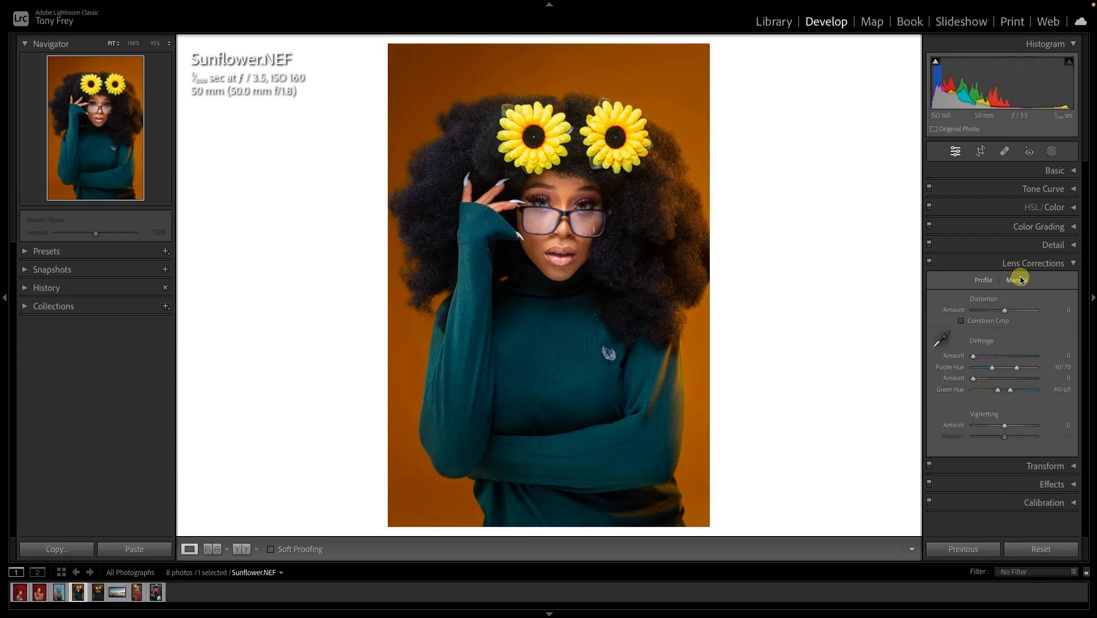
click(985, 279)
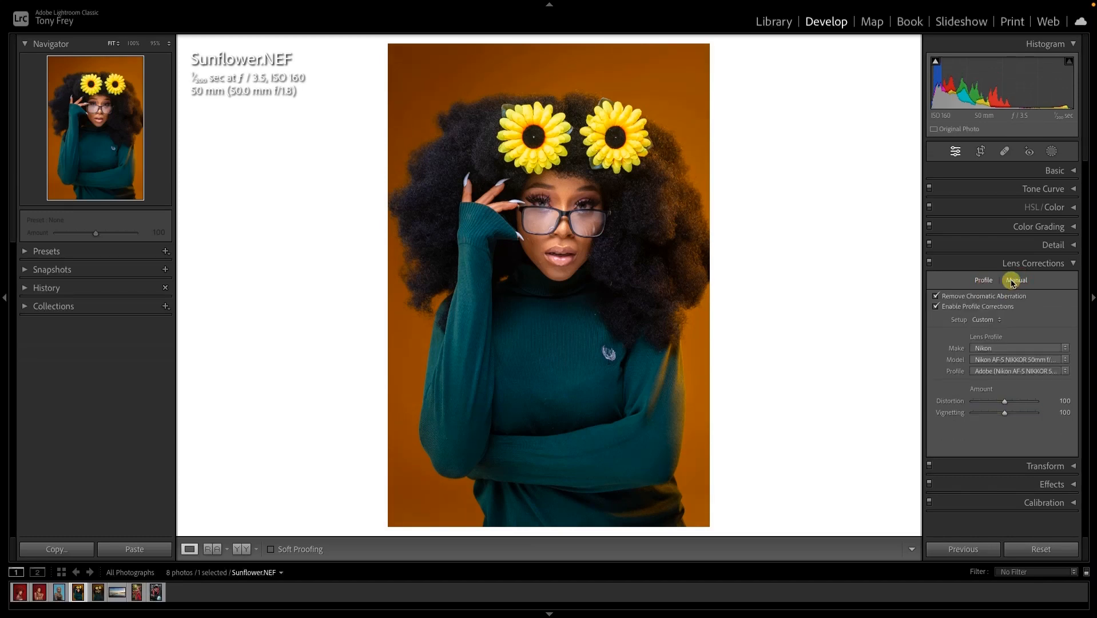
click(1019, 280)
click(984, 280)
click(1008, 282)
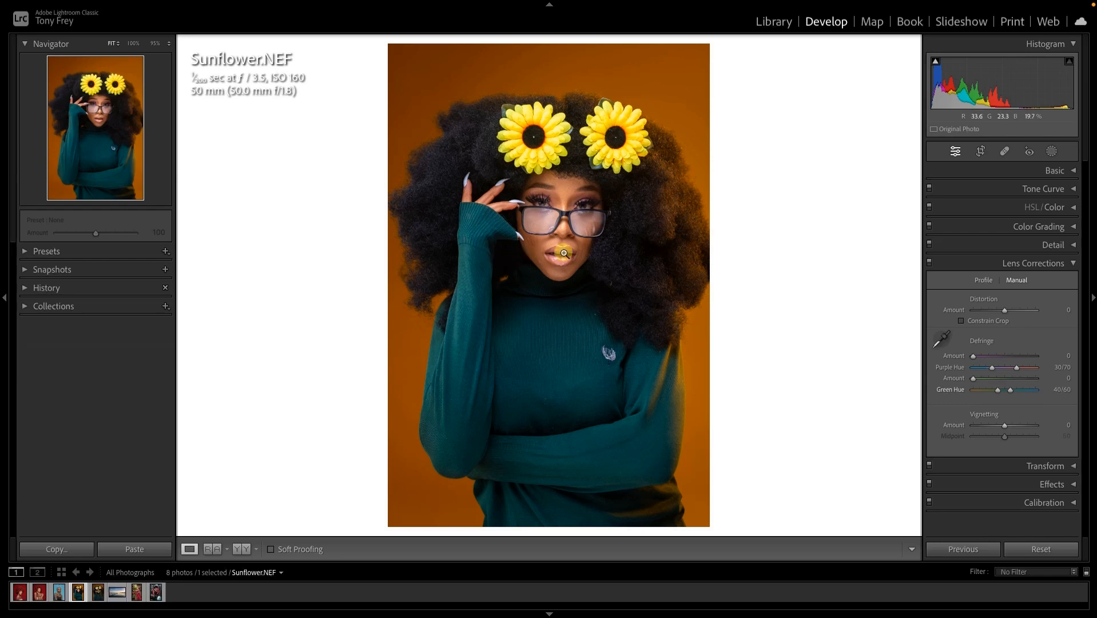
click(982, 281)
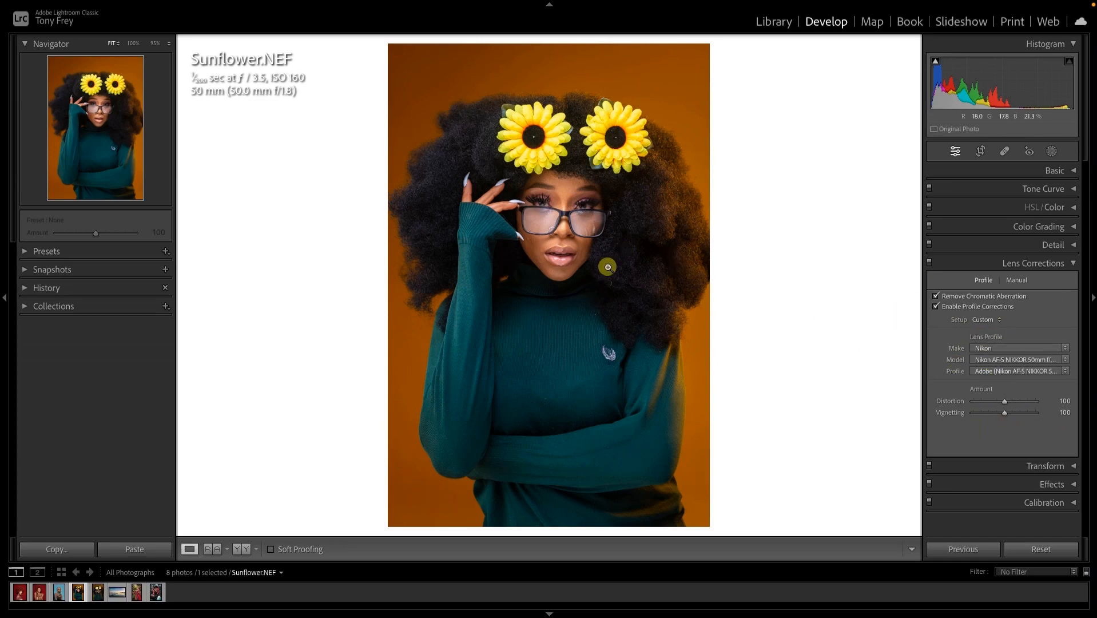
click(1041, 265)
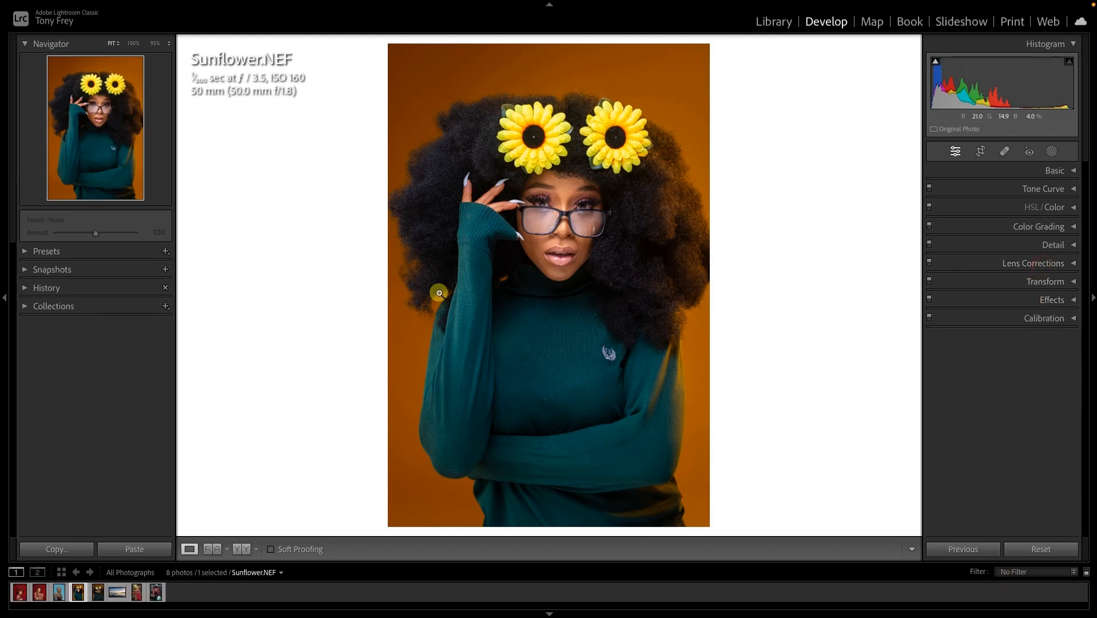